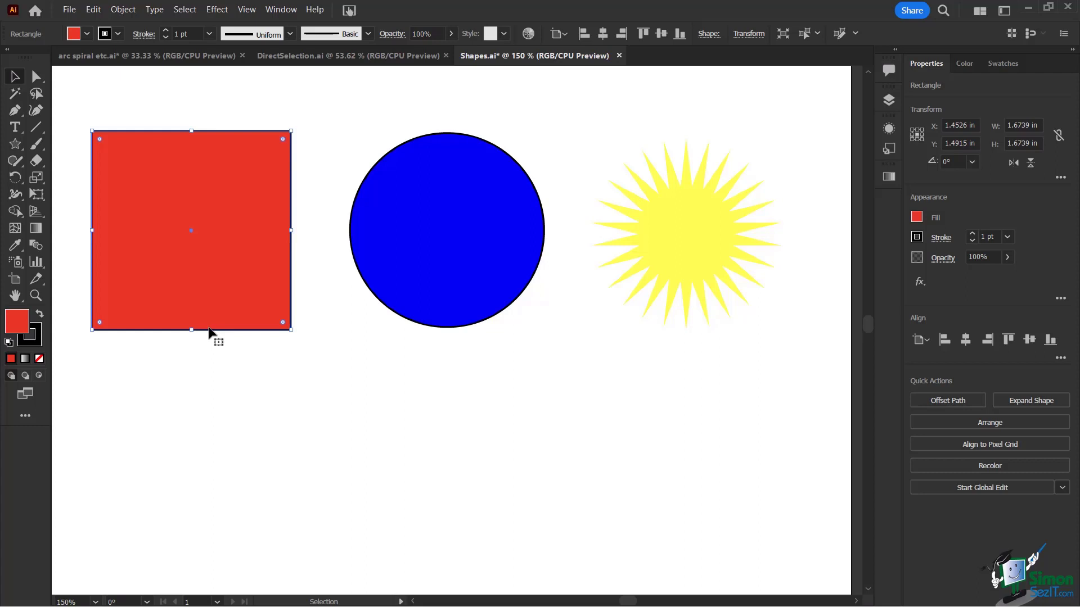
- With Direct Selection, drag the red square's top-right corner anchor into its middle, forming a notched triangle
click(36, 77)
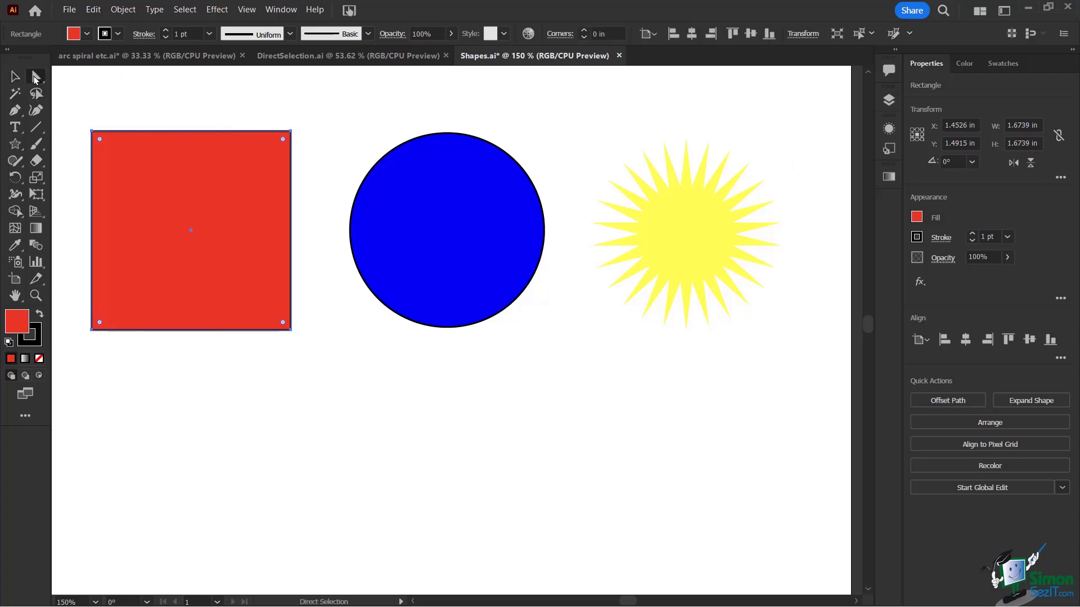
click(251, 139)
click(15, 77)
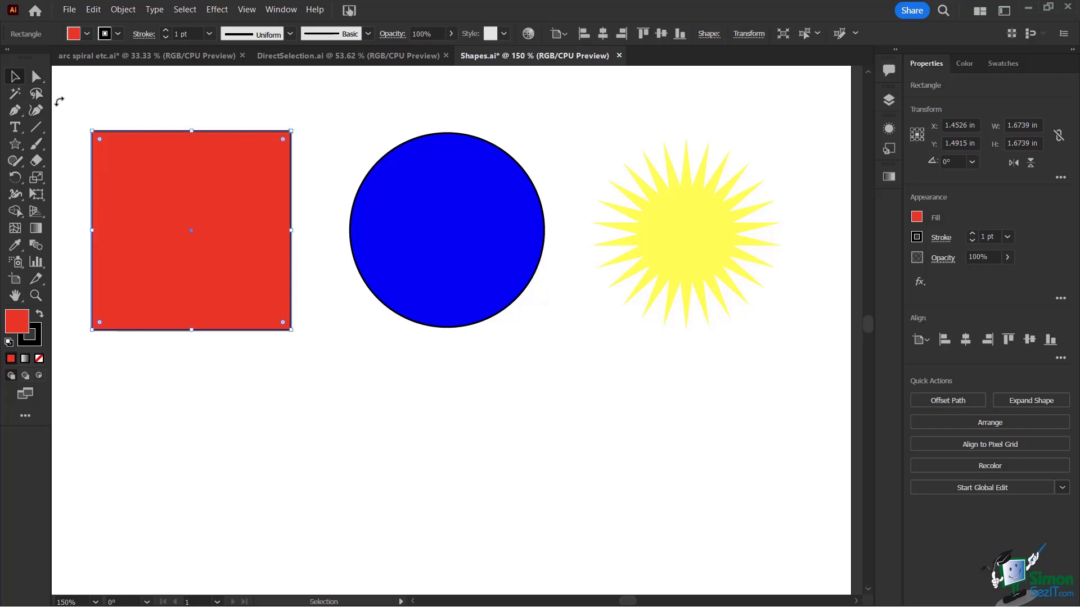
click(38, 79)
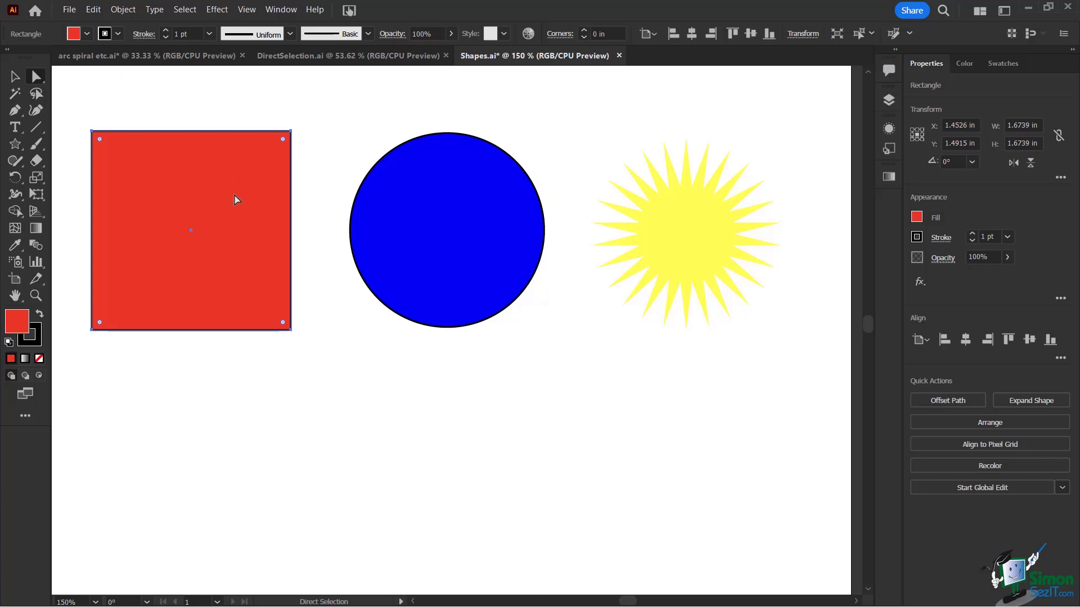
click(292, 133)
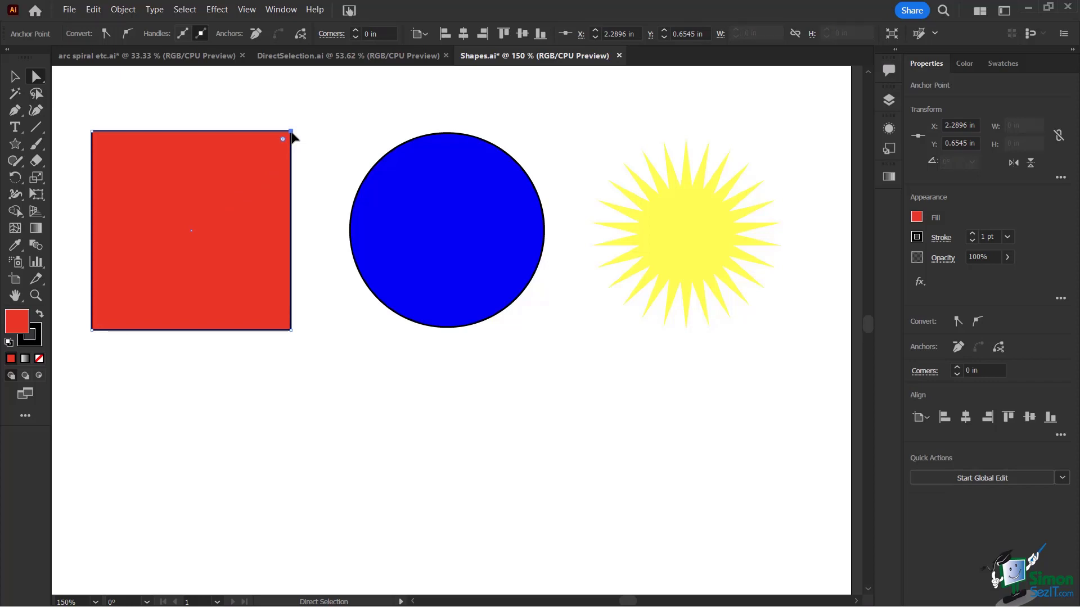
drag(292, 132, 327, 115)
drag(190, 205, 147, 258)
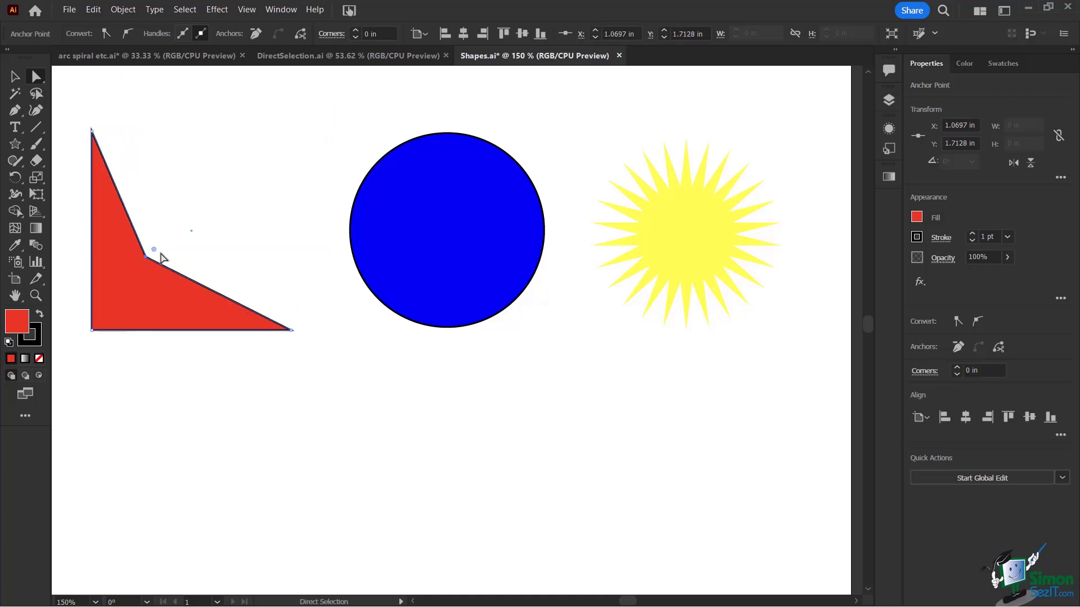
- Convert the blue circle's top and bottom anchors to corner points for a pointed lemon shape
click(435, 163)
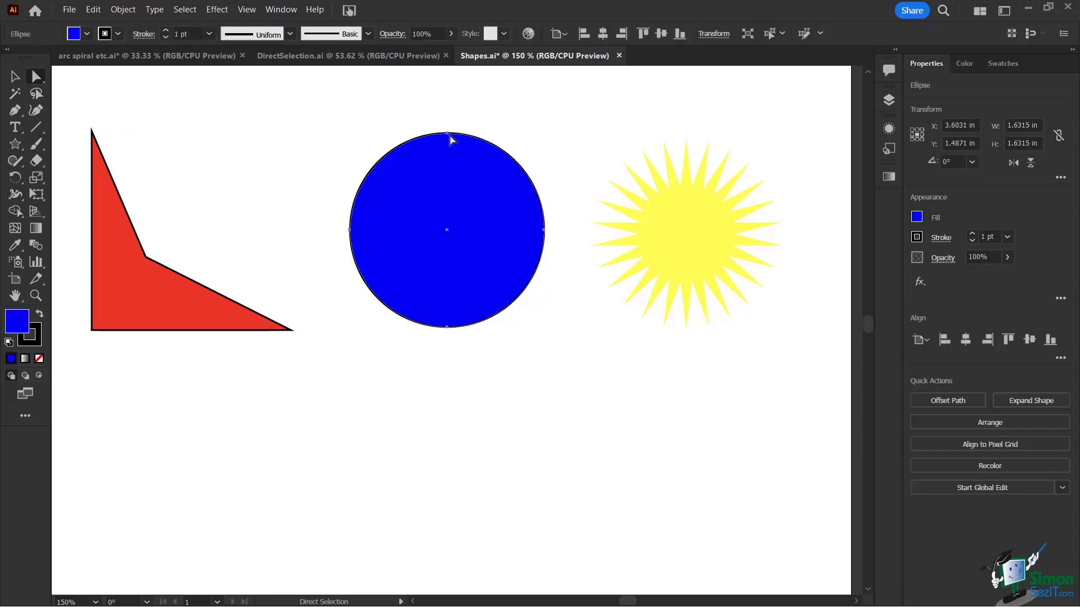
click(448, 136)
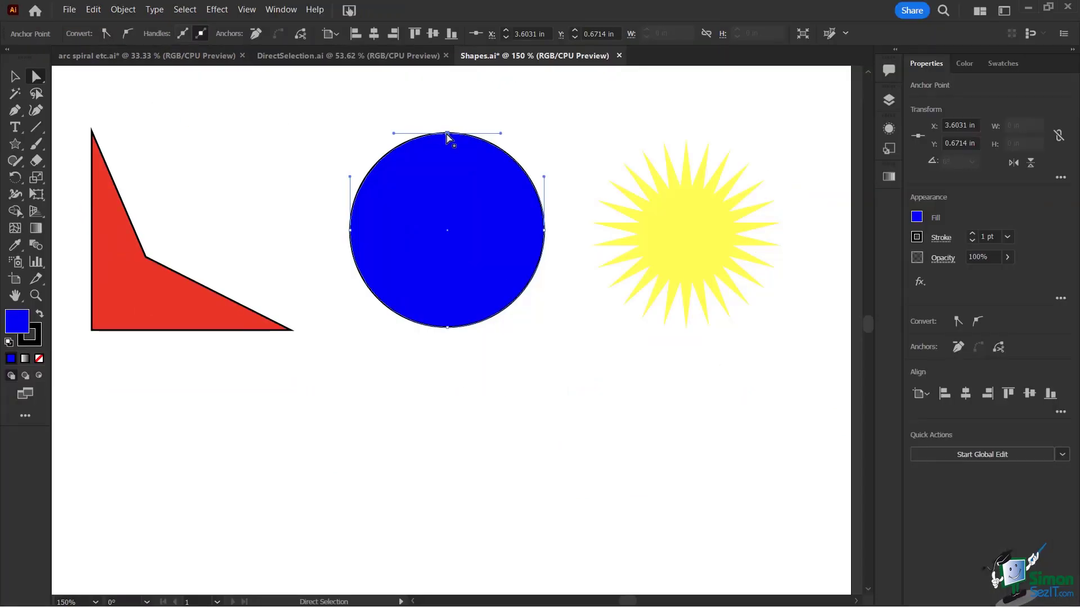
click(104, 34)
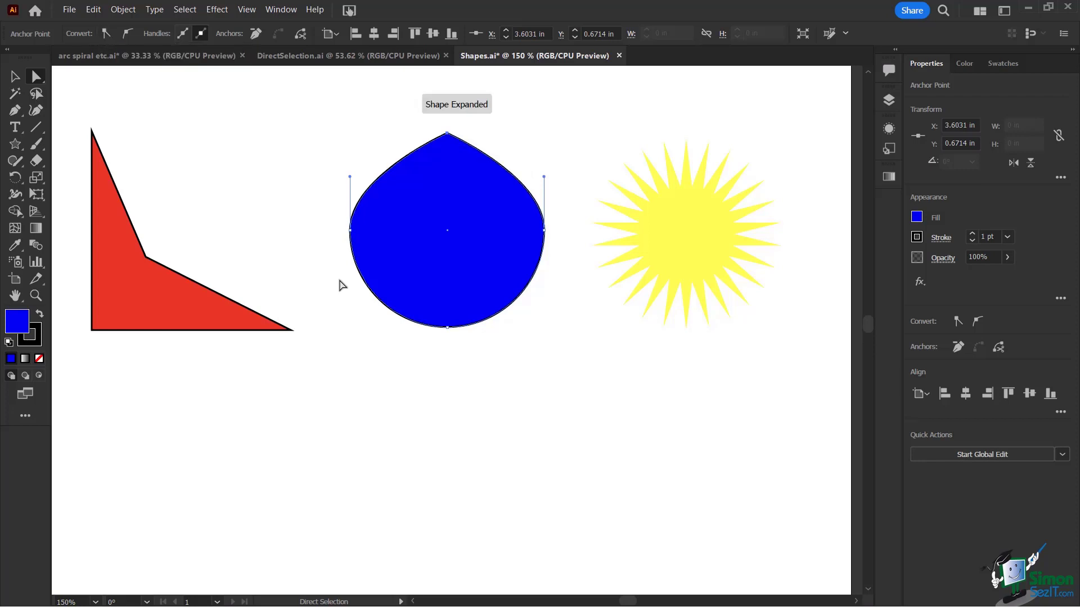
click(447, 328)
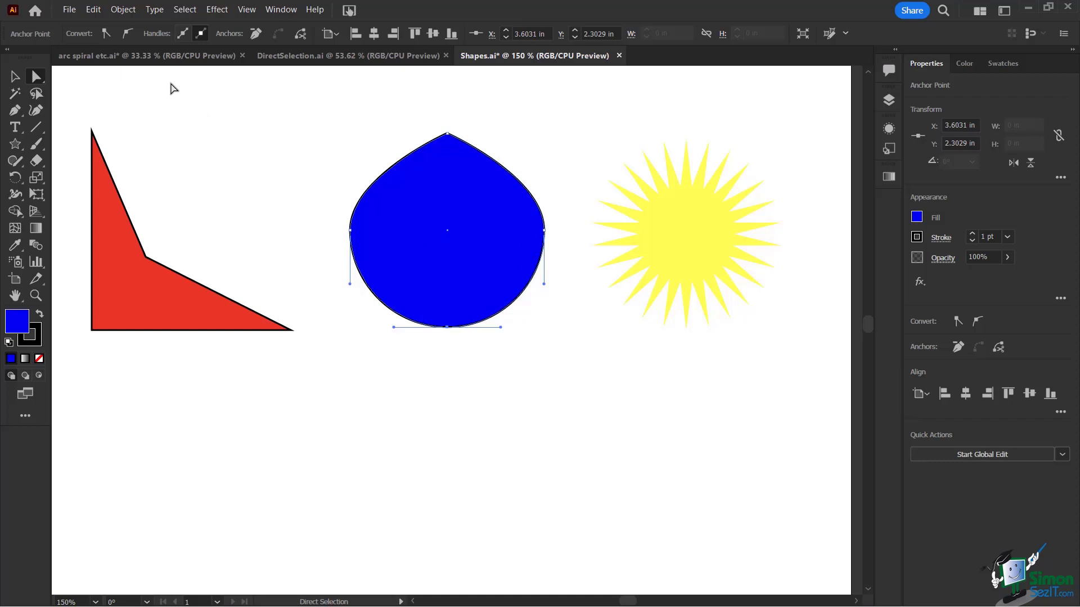
click(105, 33)
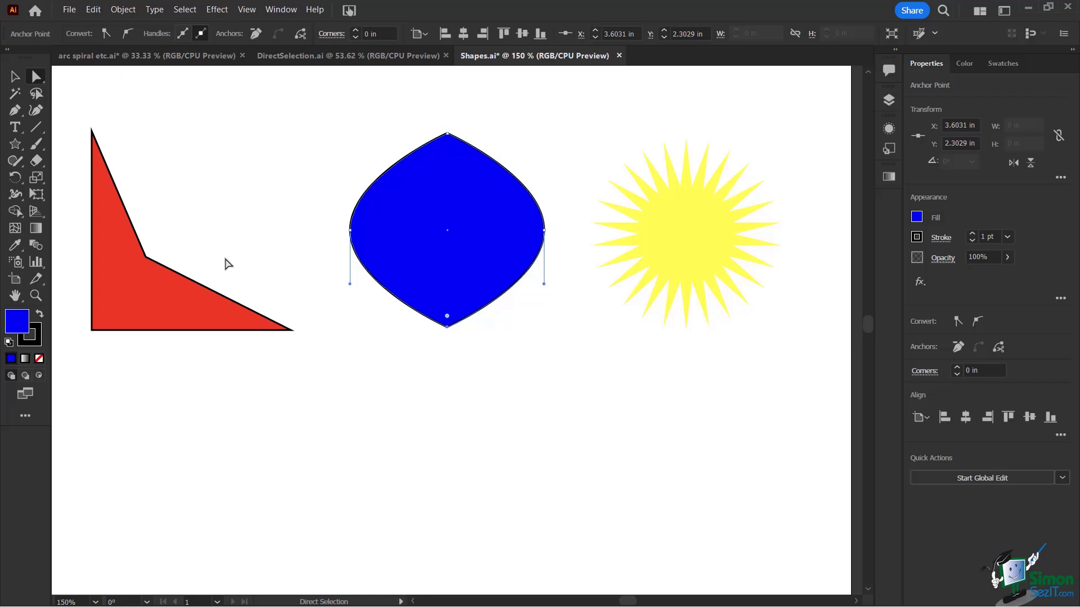
- Nudge the blue shape's left anchor right and right anchor left with Shift+arrow keys
click(350, 230)
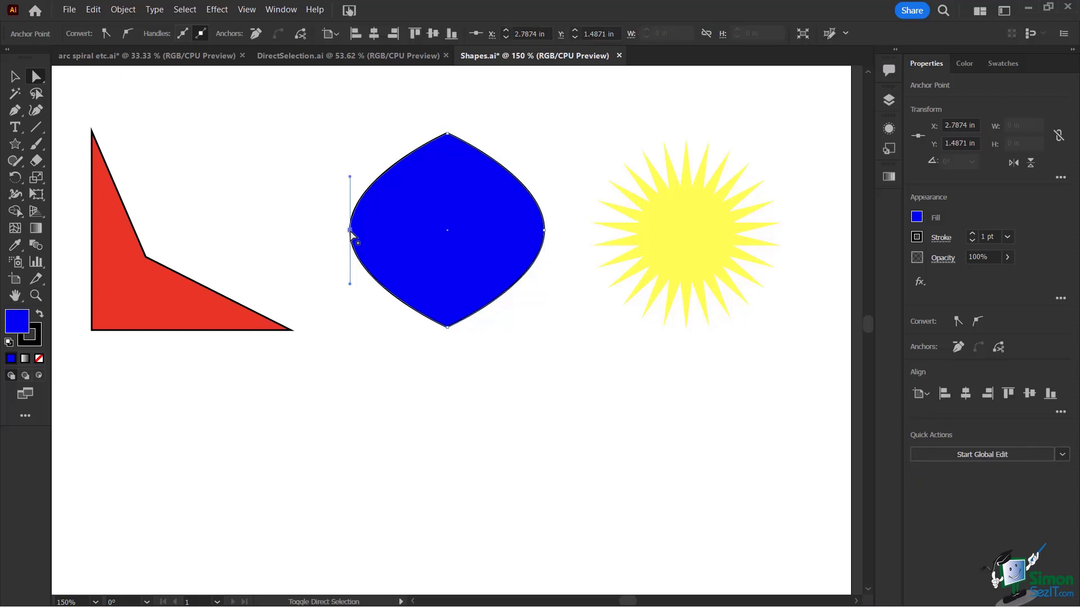
key(shift+Right)
key(shift+Right)
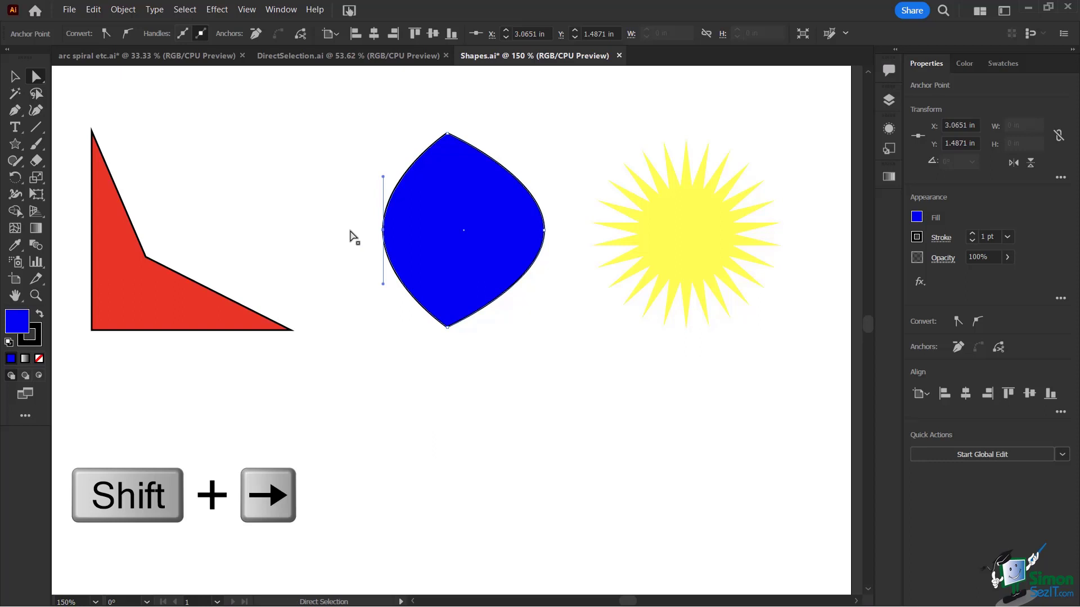
click(543, 230)
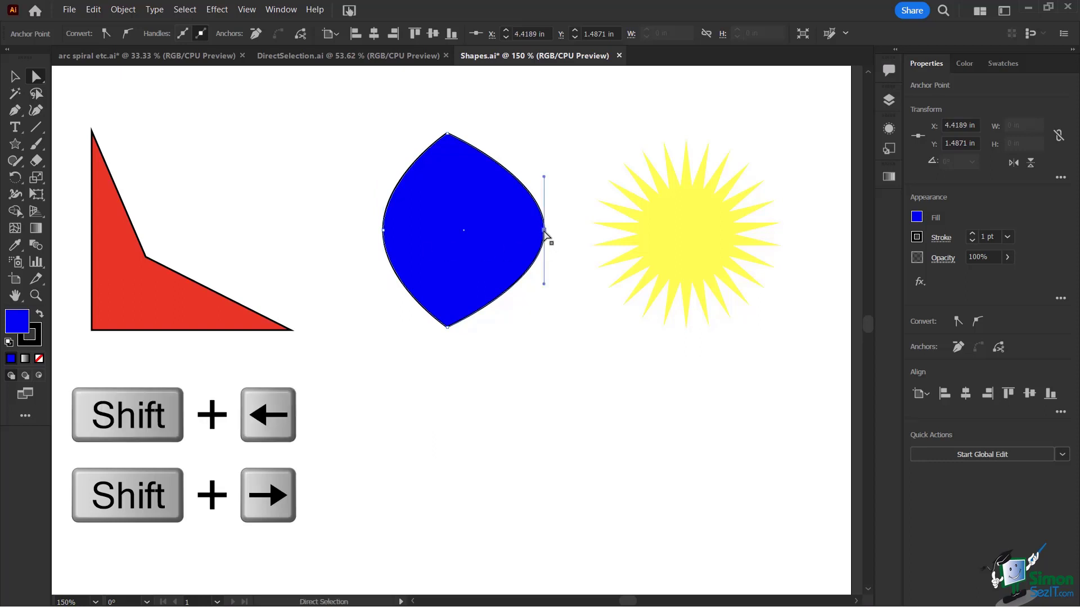
key(shift+Left)
key(shift+Left)
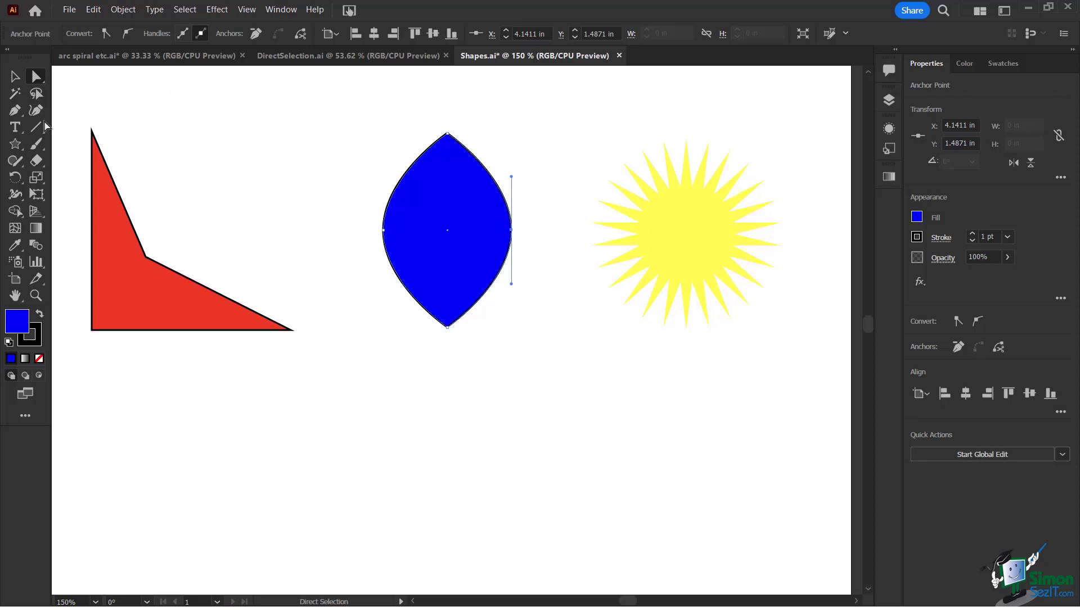
- Tear off the Pen tool flyout into a floating panel placed near the shapes
click(14, 111)
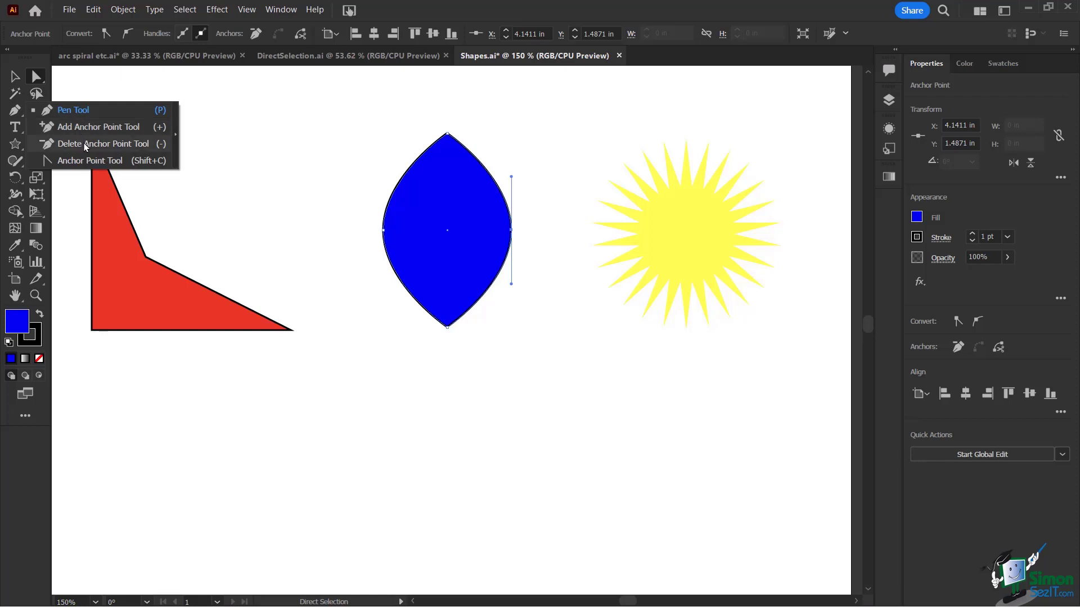
click(175, 137)
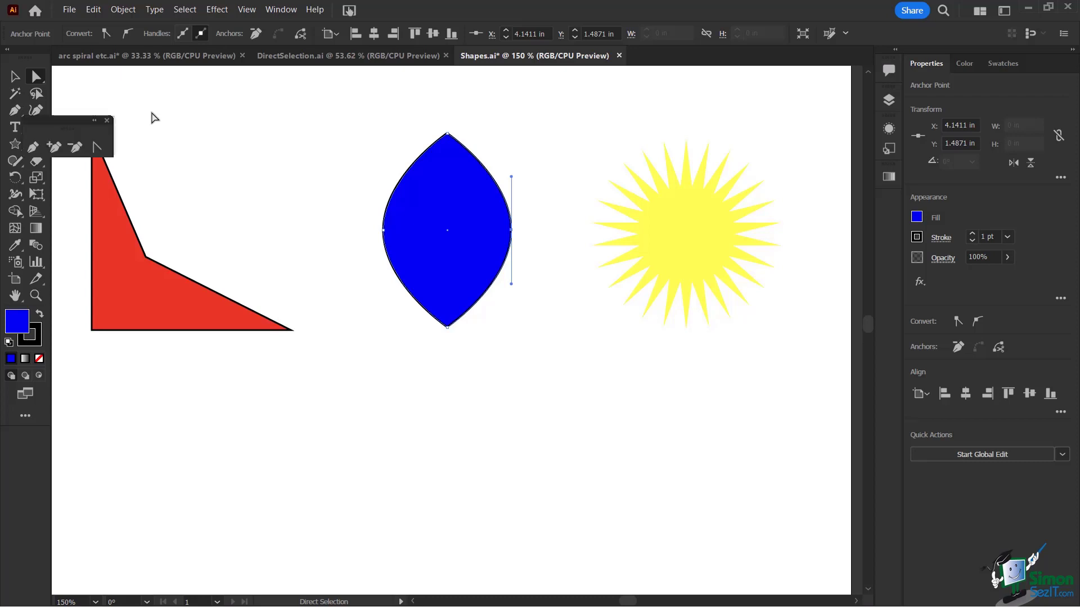
drag(79, 118, 299, 109)
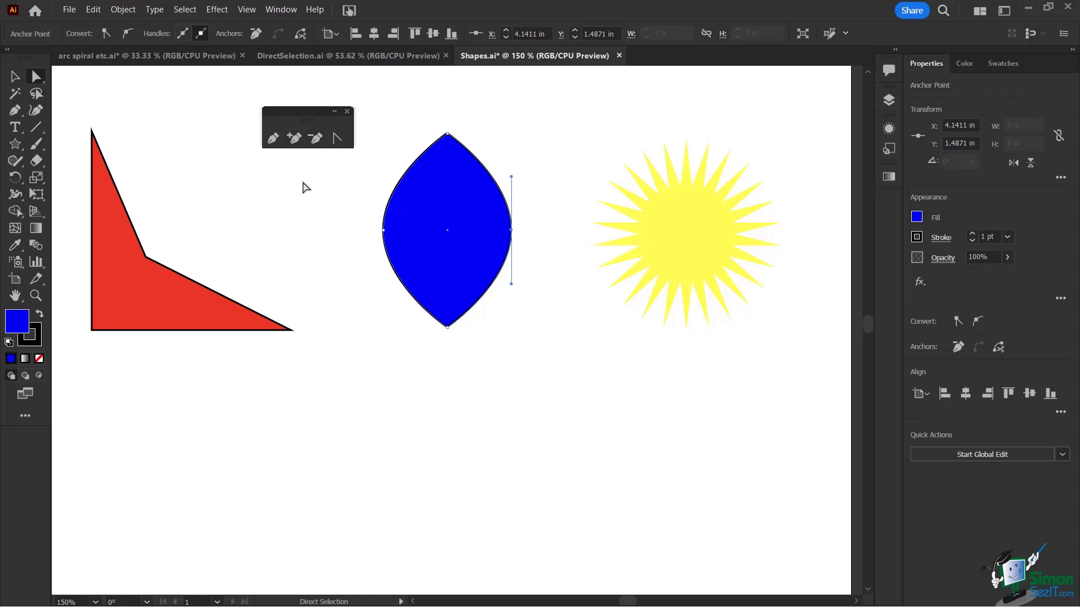
- Pick the Add Anchor Point tool and toggle Add/Delete with the + and - keys, ending on Add
click(288, 140)
key(minus)
key(plus)
key(minus)
key(plus)
key(minus)
key(plus)
key(minus)
key(plus)
key(minus)
key(plus)
key(minus)
key(plus)
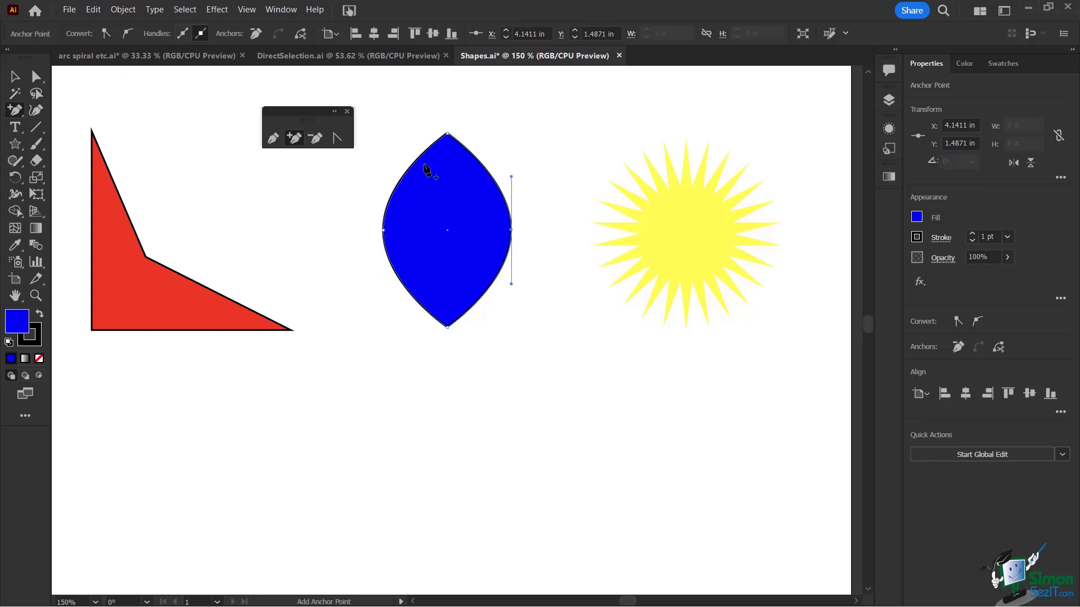
- Zoom to 200% and add four anchor points down the blue shape's upper-left edge
key(ctrl+plus)
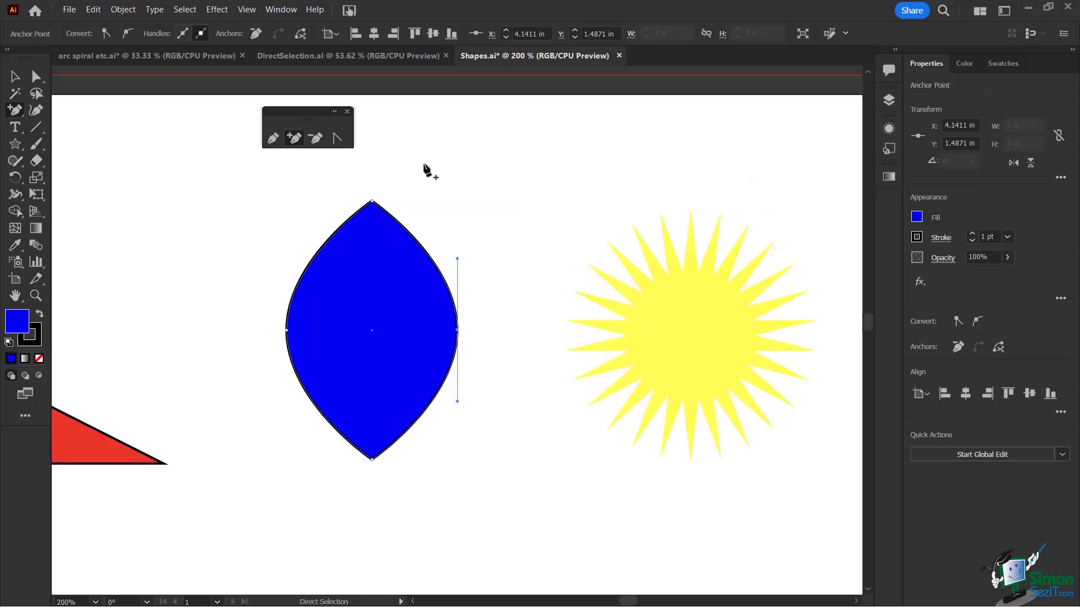
click(333, 234)
click(310, 264)
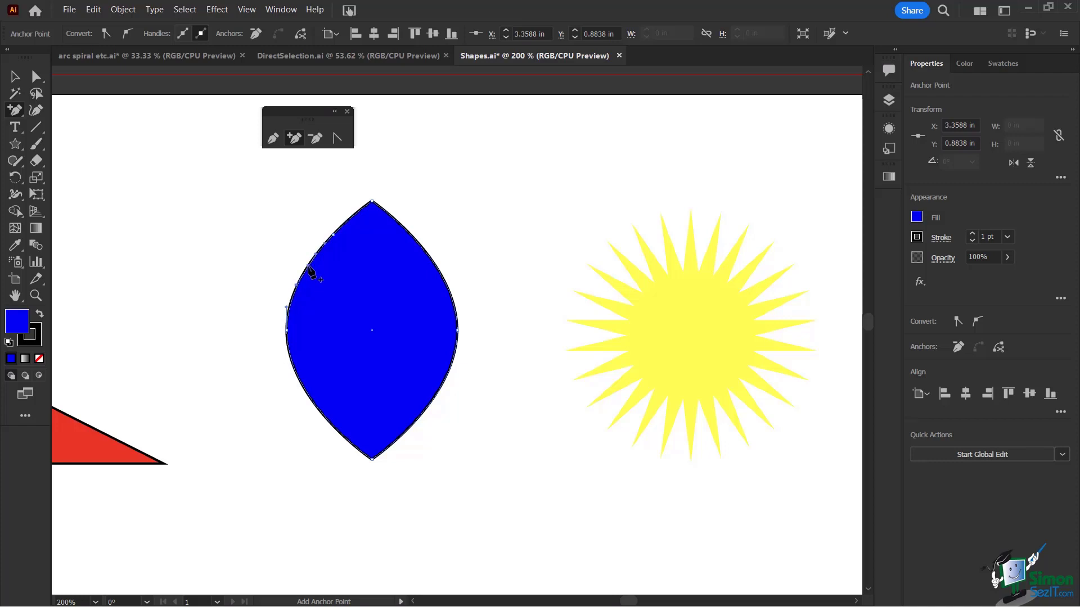
click(292, 297)
click(287, 318)
click(36, 75)
click(330, 236)
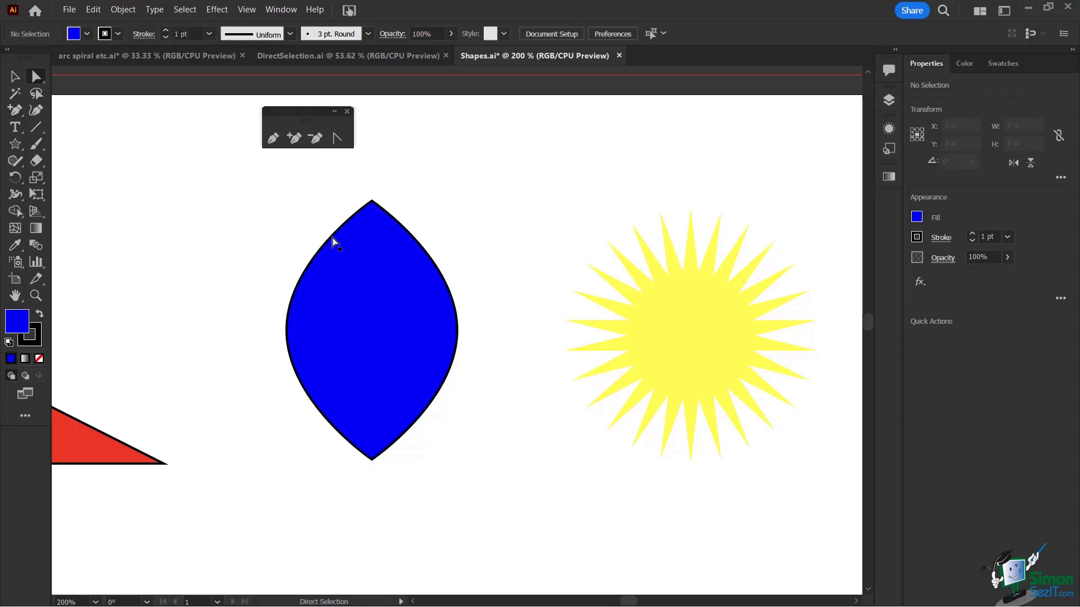
- Select the new left-edge anchors and drag them to dent the blue shape's upper-left curve
click(333, 239)
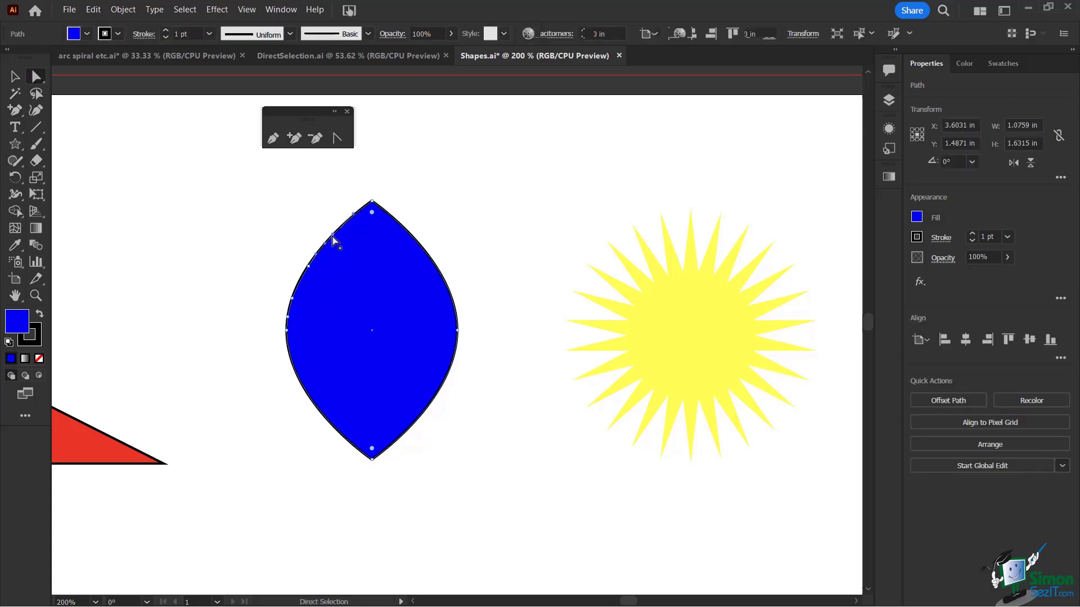
click(332, 235)
click(308, 267)
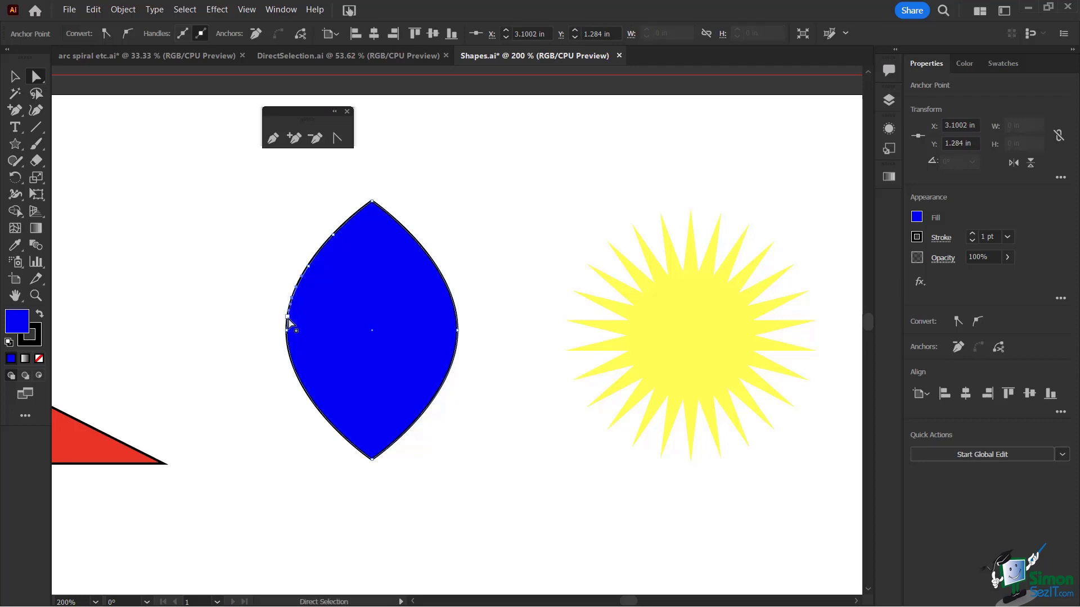
drag(292, 321, 300, 308)
drag(309, 272, 353, 211)
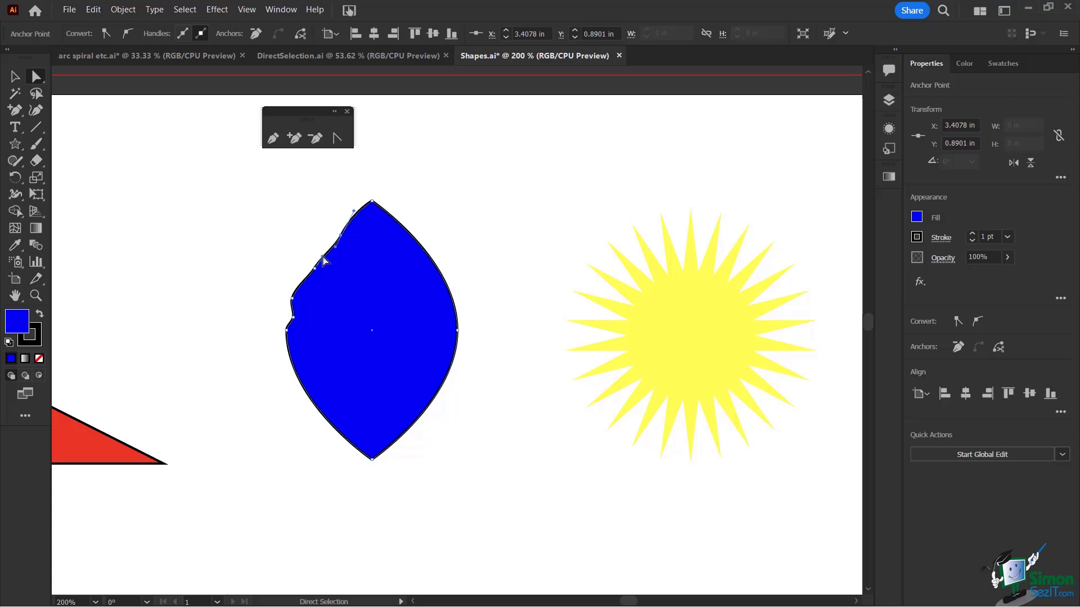
click(318, 256)
click(336, 269)
drag(293, 300, 292, 300)
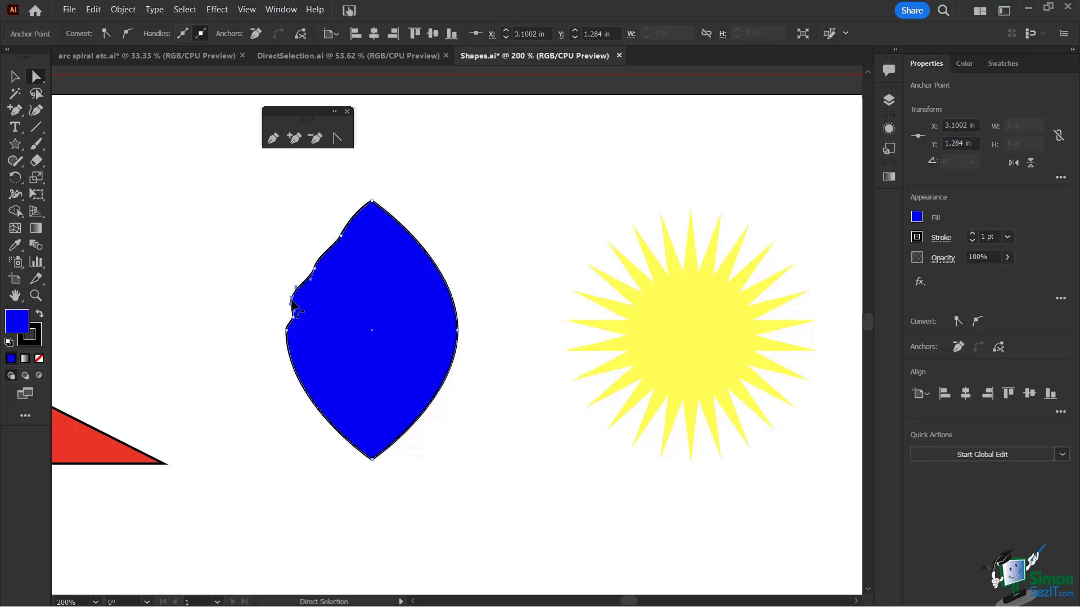
- Fine-tune a left-edge anchor with arrow keys and shift the upper-left anchor slightly
key(Right)
key(Left)
key(Right)
key(Right)
key(Left)
key(Right)
click(342, 238)
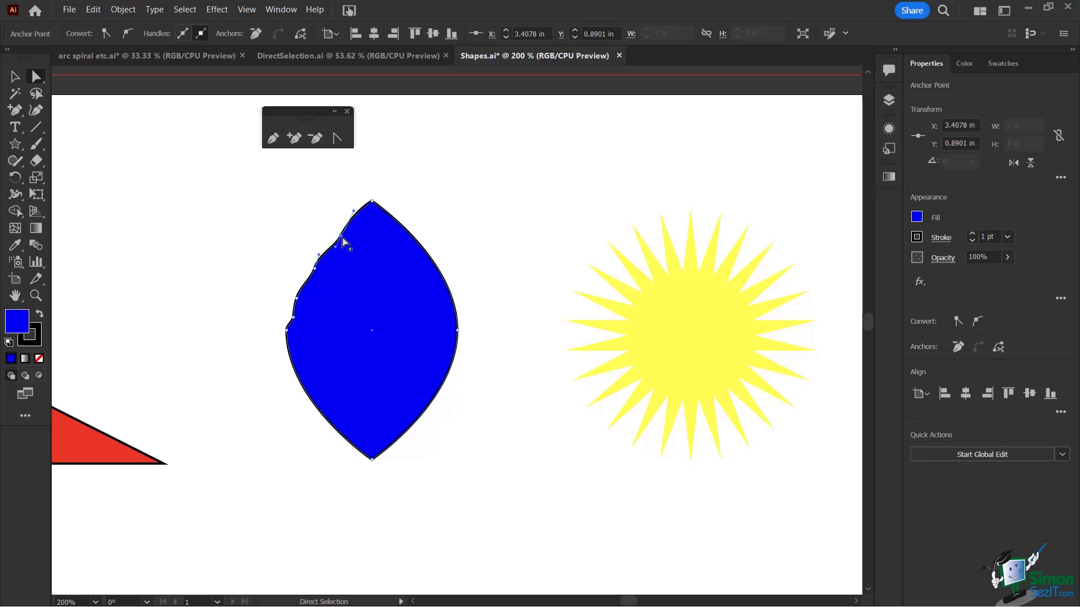
drag(342, 239, 344, 234)
click(465, 227)
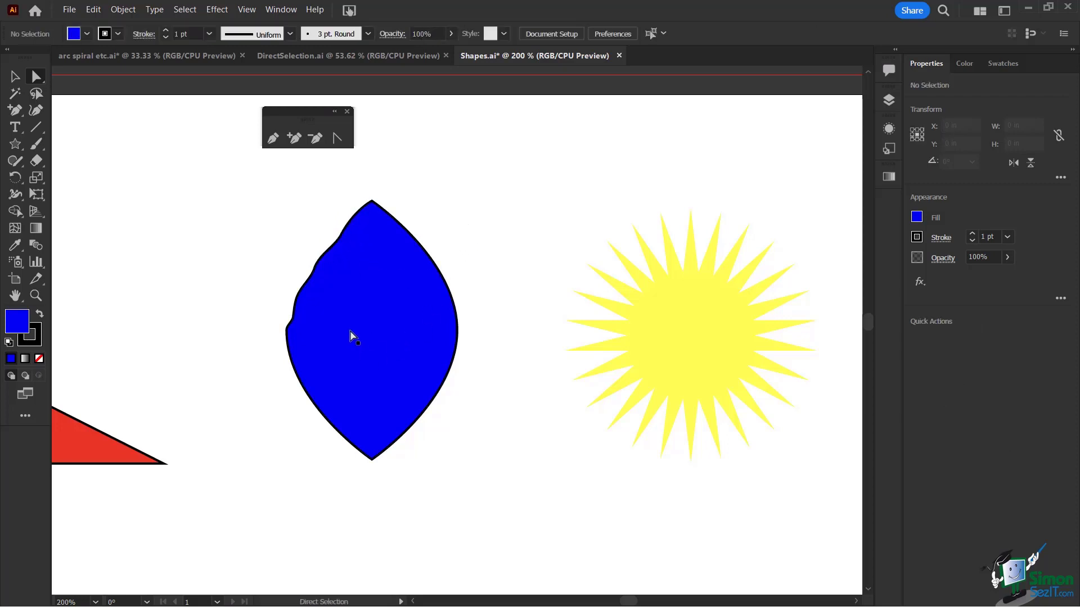
scroll(350, 335, down, 1)
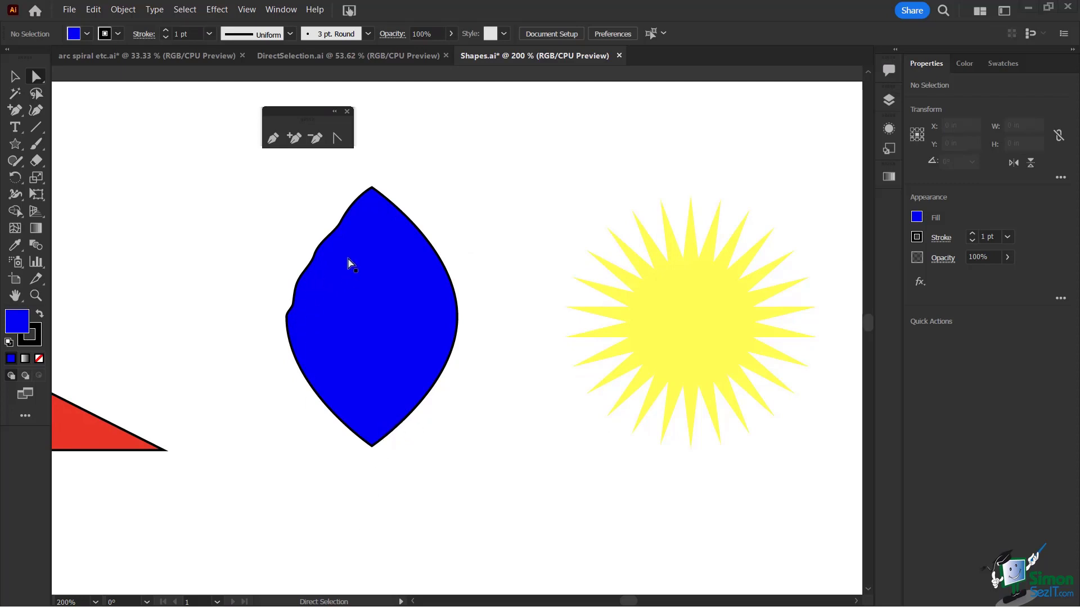
click(392, 208)
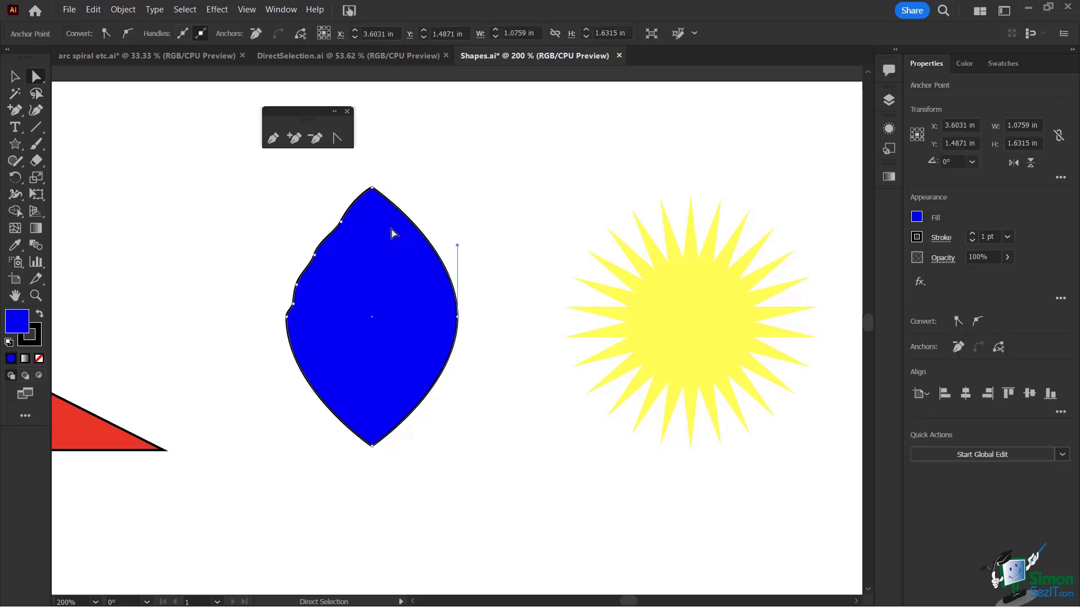
- Add five anchor points along the blue shape's upper-right edge
click(293, 138)
click(395, 207)
click(403, 213)
click(416, 228)
click(438, 257)
click(451, 285)
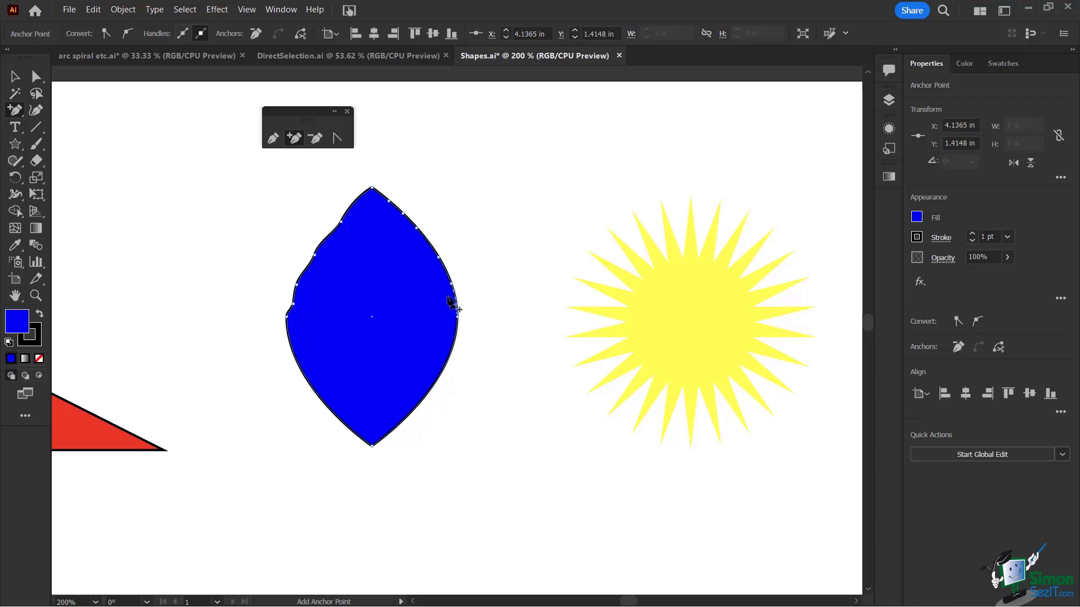
click(36, 76)
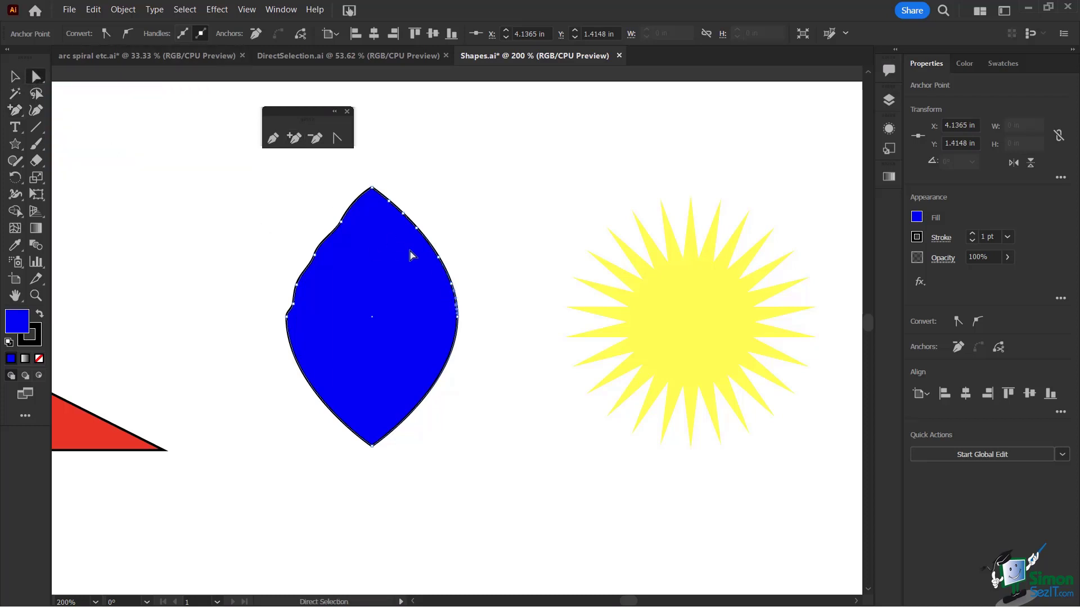
- Drag the new upper-right anchors to give that edge a bumpy, irregular outline
click(401, 220)
drag(401, 220, 392, 214)
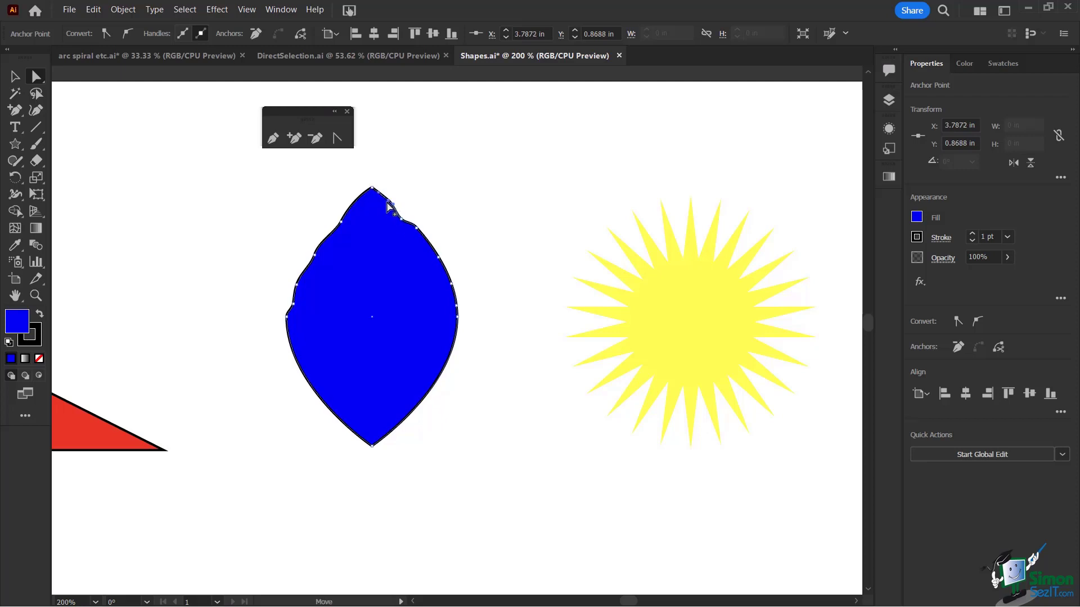
click(416, 228)
drag(430, 258, 450, 284)
click(452, 286)
click(456, 293)
click(457, 291)
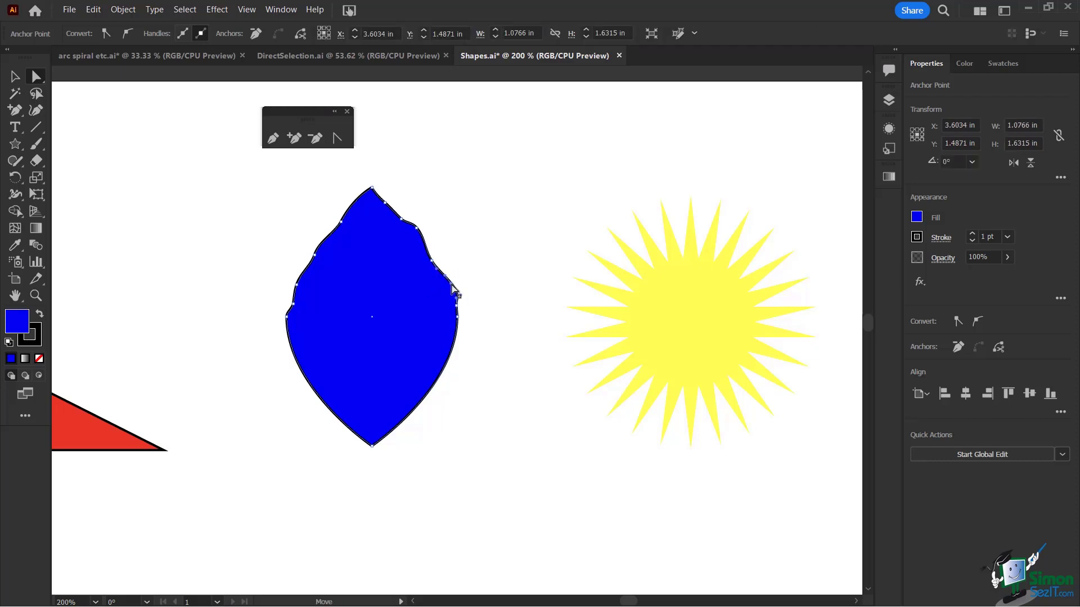
click(450, 286)
drag(446, 277, 456, 300)
click(405, 309)
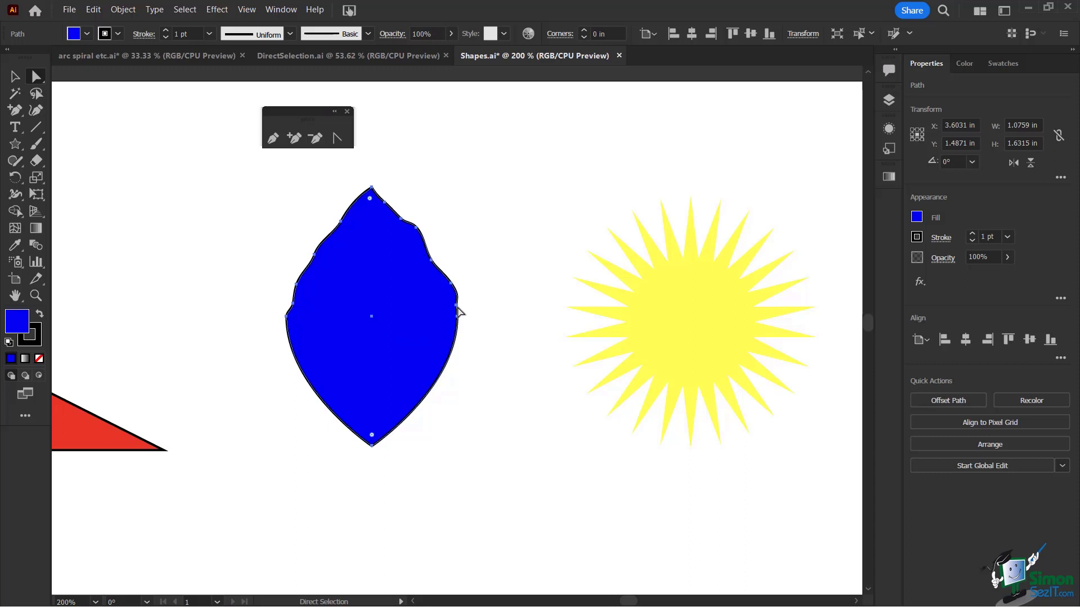
- Delete the four added anchors on the upper-right edge, then switch to the DirectSelection.ai document
click(313, 140)
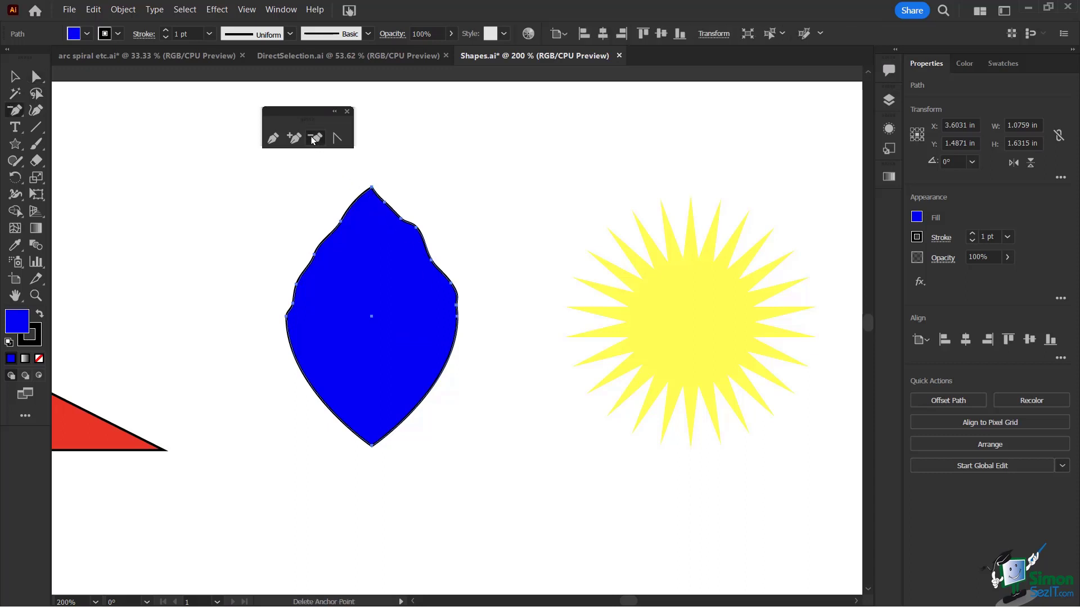
click(456, 308)
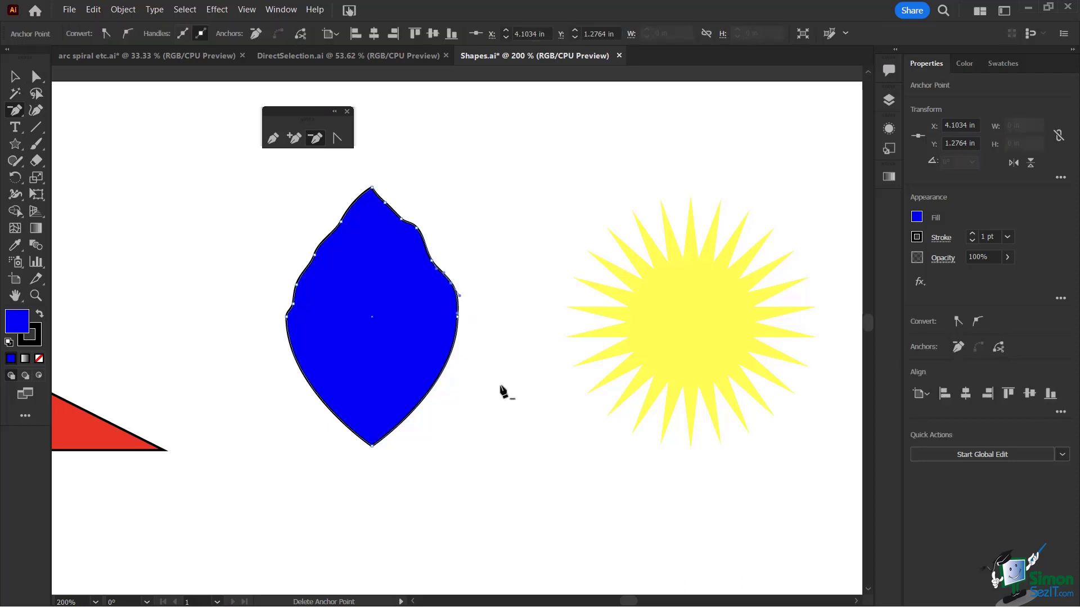
click(431, 261)
click(416, 228)
click(402, 221)
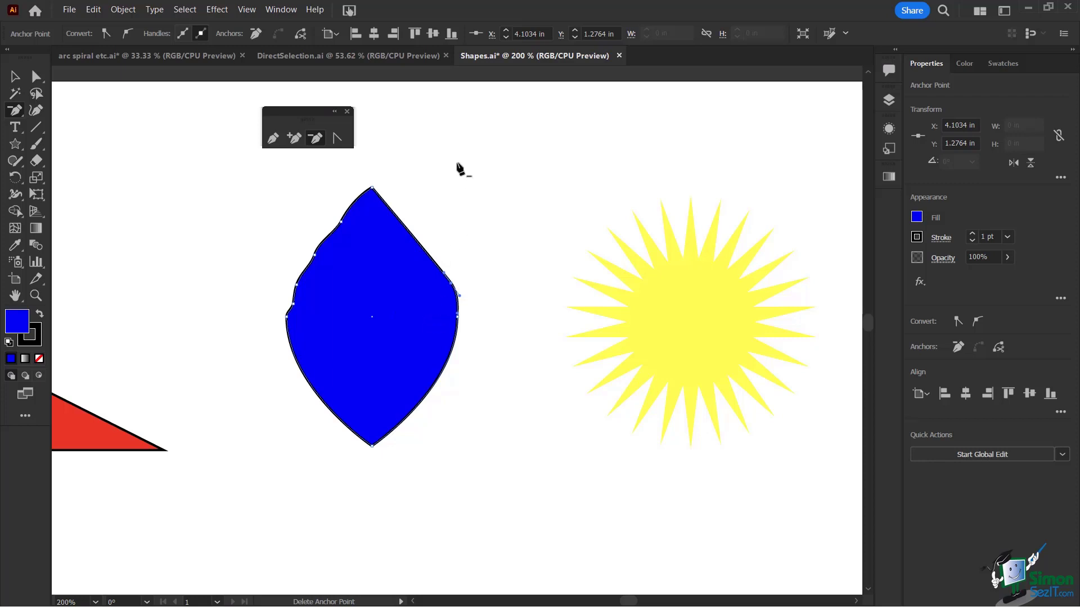
click(324, 54)
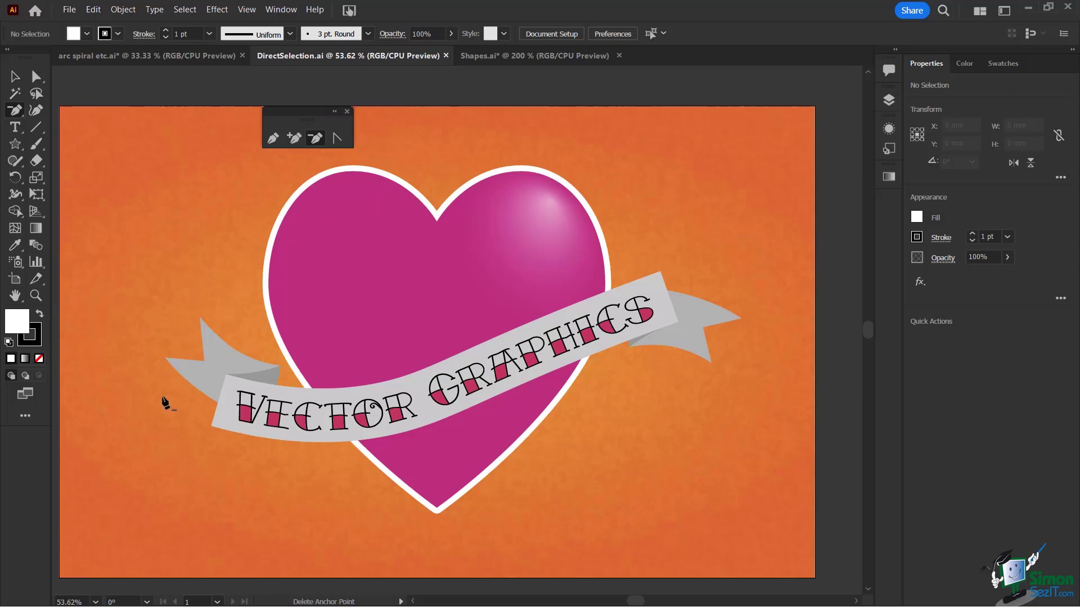
- Move the grey left ribbon tail's lower-left anchor up-right and drag another to bend its curve
click(34, 77)
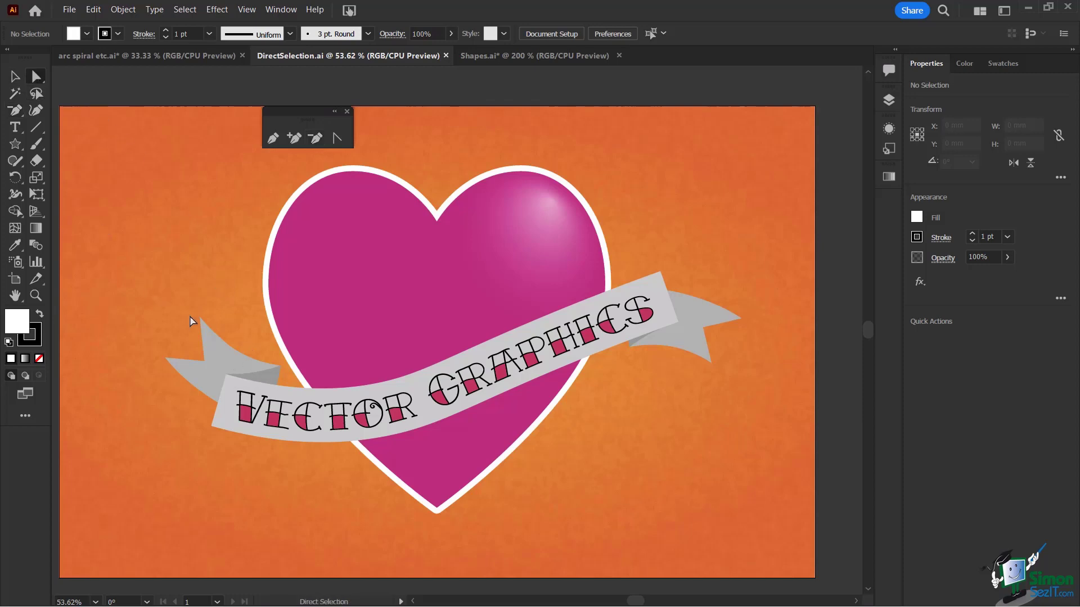
click(205, 333)
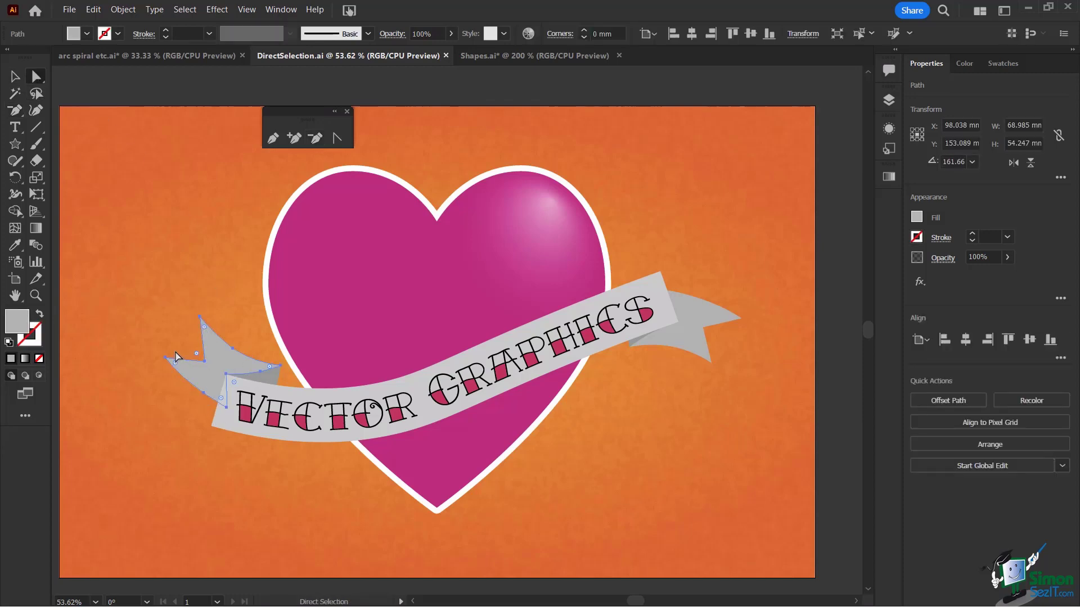
click(205, 393)
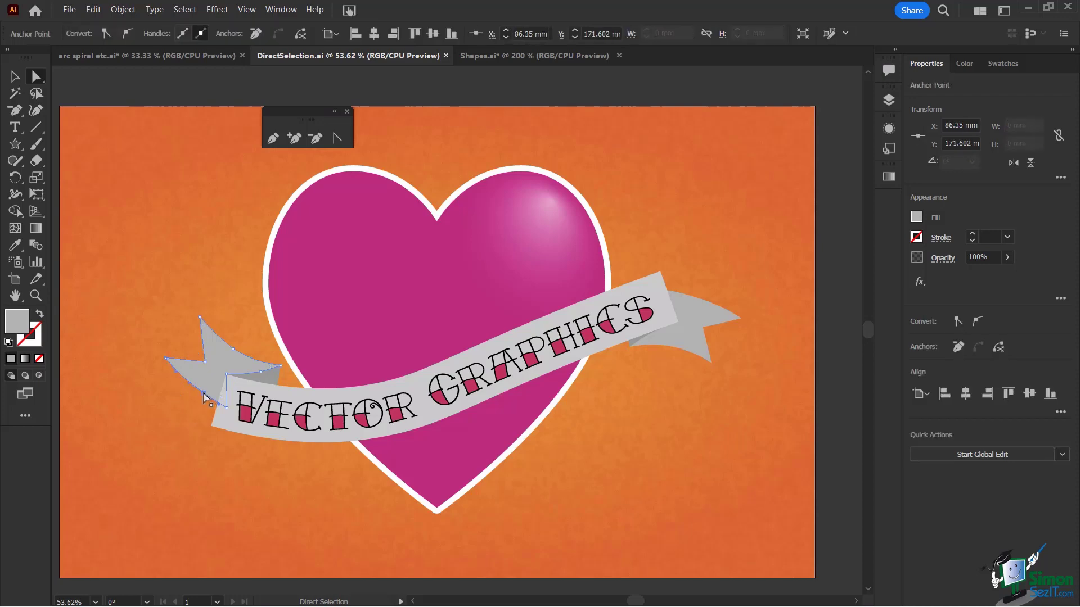
drag(203, 393, 225, 363)
click(231, 357)
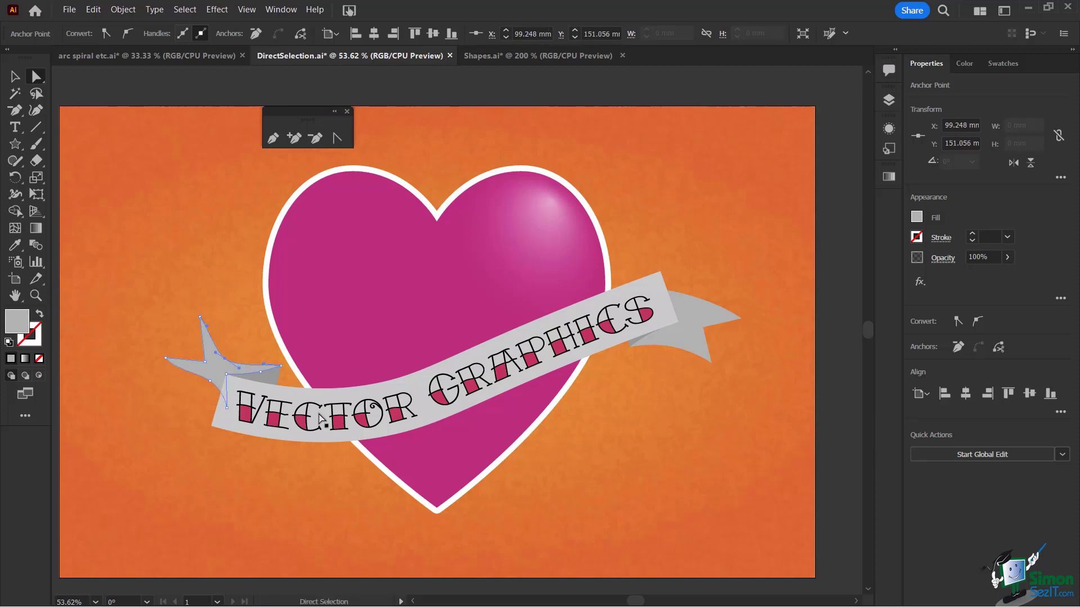
click(225, 426)
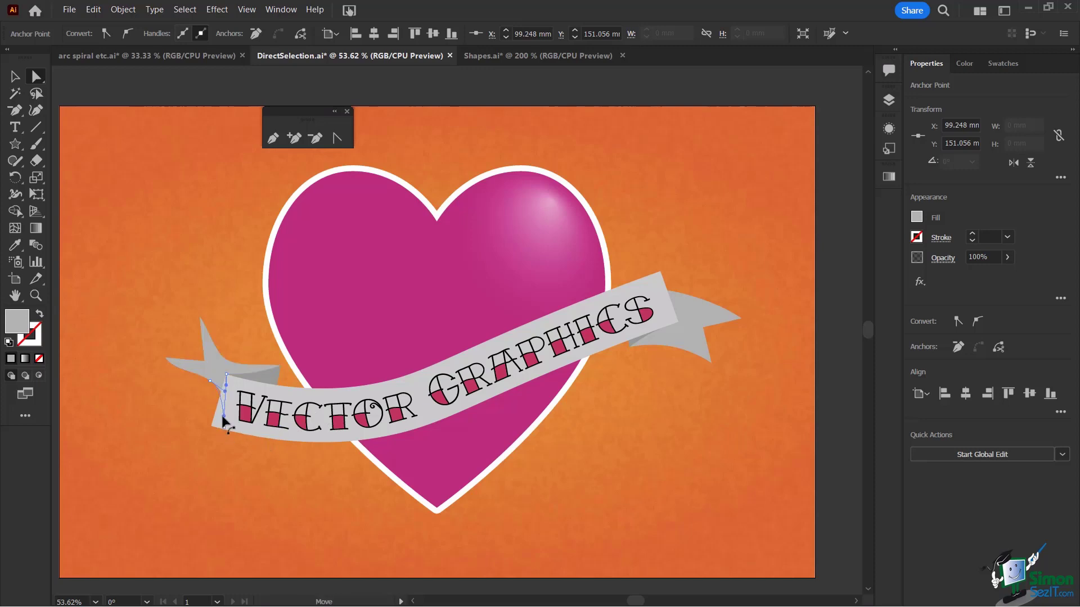
drag(213, 387, 216, 426)
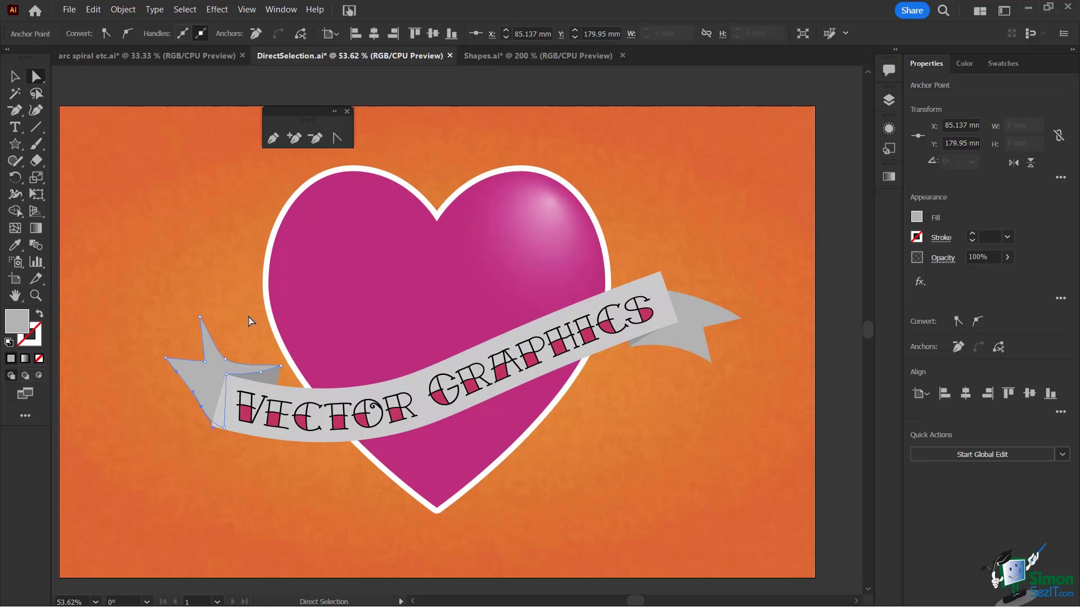
- Add an anchor on the grey tail's top edge and nudge it slightly
click(294, 141)
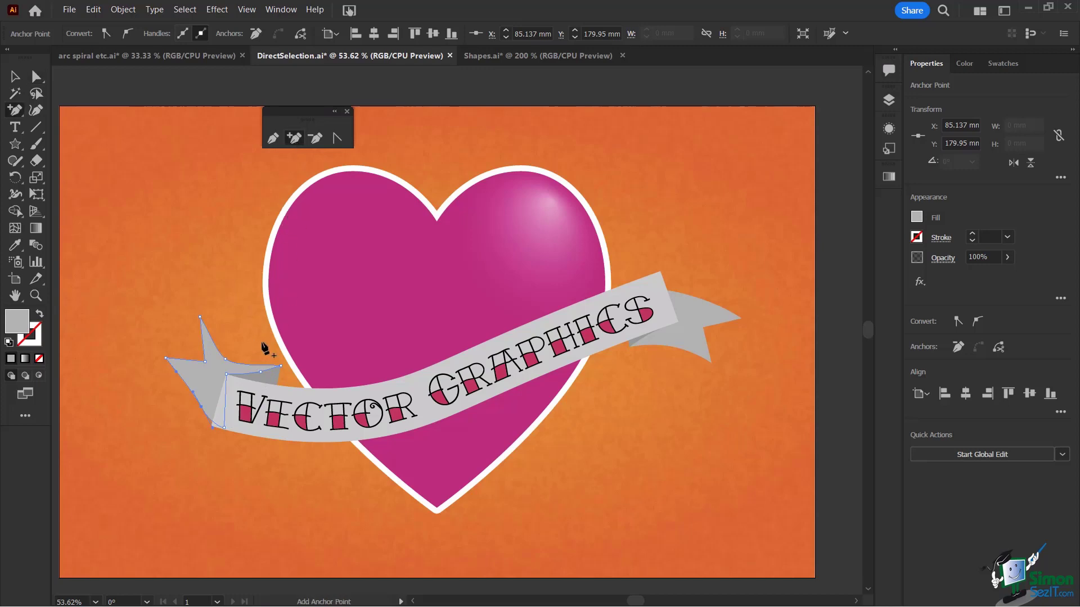
click(248, 366)
click(35, 77)
click(248, 368)
drag(249, 372, 249, 372)
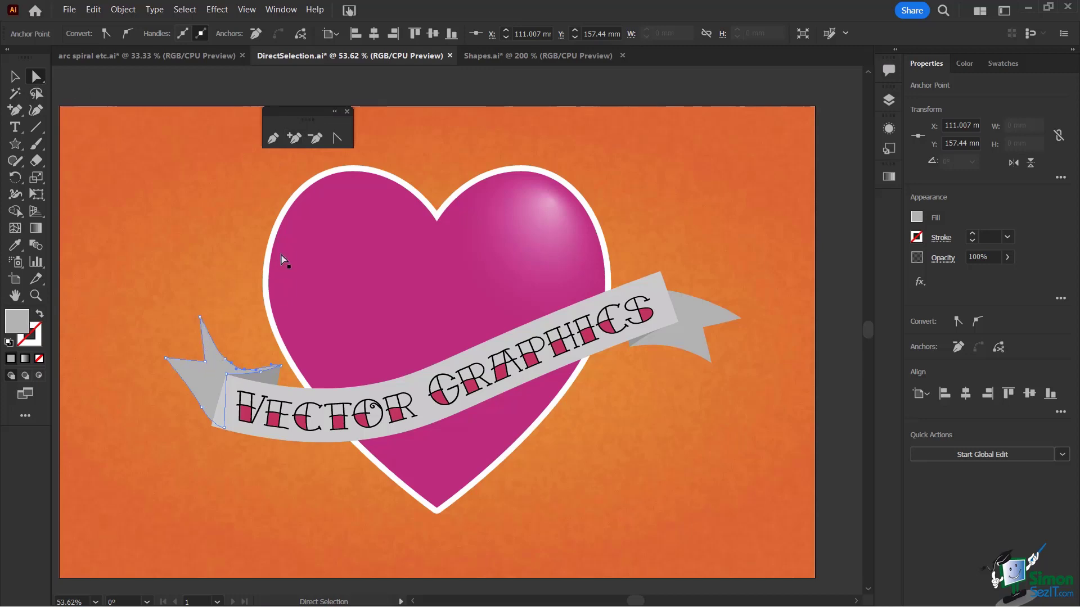
- Add an anchor on the tail's left edge and select that left-edge segment
key(plus)
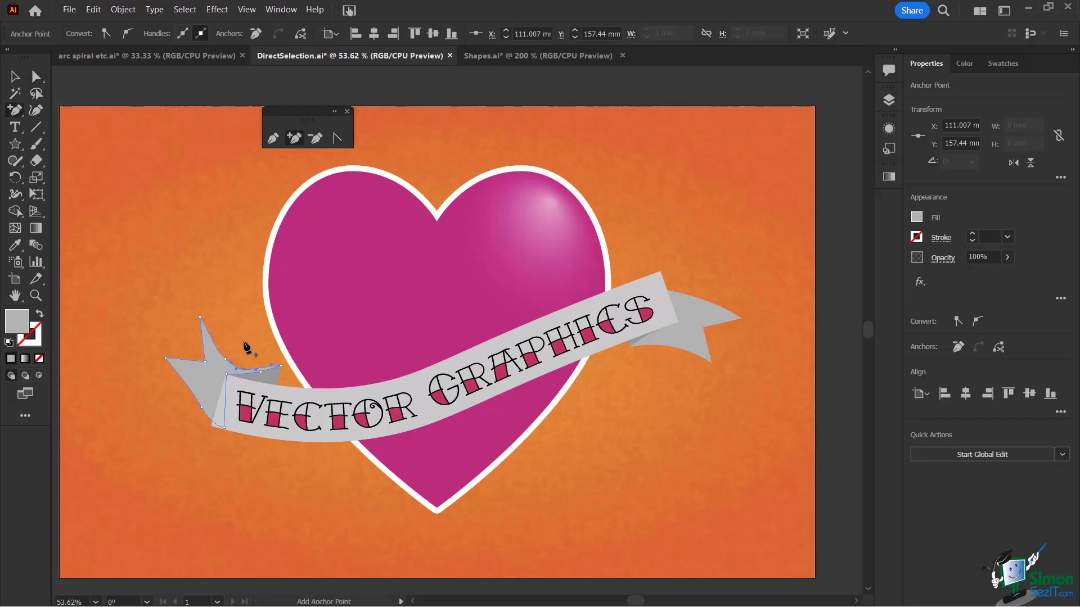
click(188, 388)
key(ctrl)
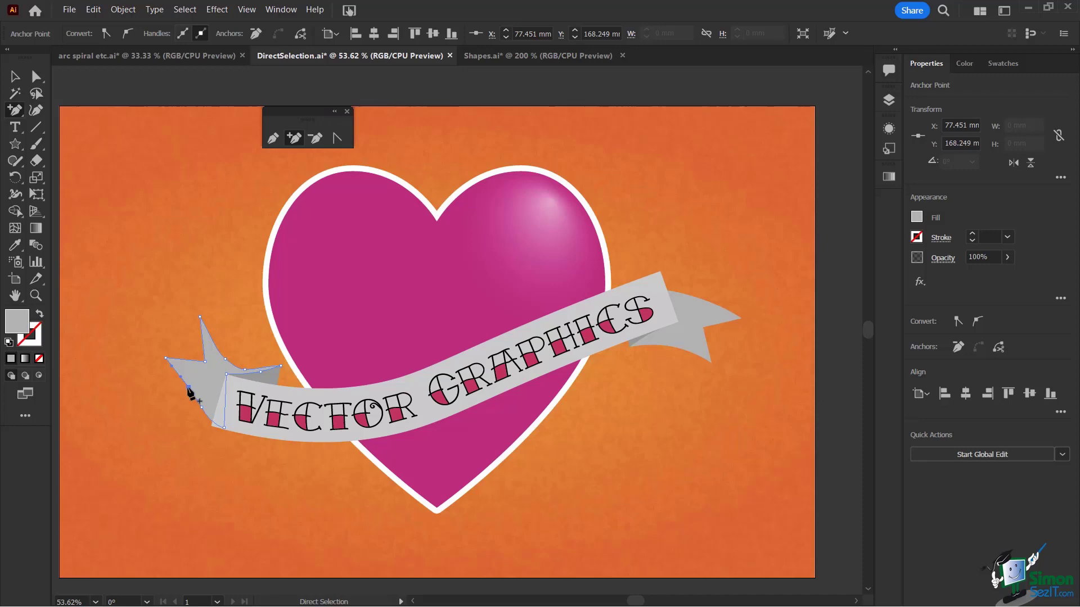
ctrl+click(189, 392)
key(ctrl)
click(189, 390)
- Drag the tail's left-edge segment to curve it outward
click(201, 405)
click(198, 414)
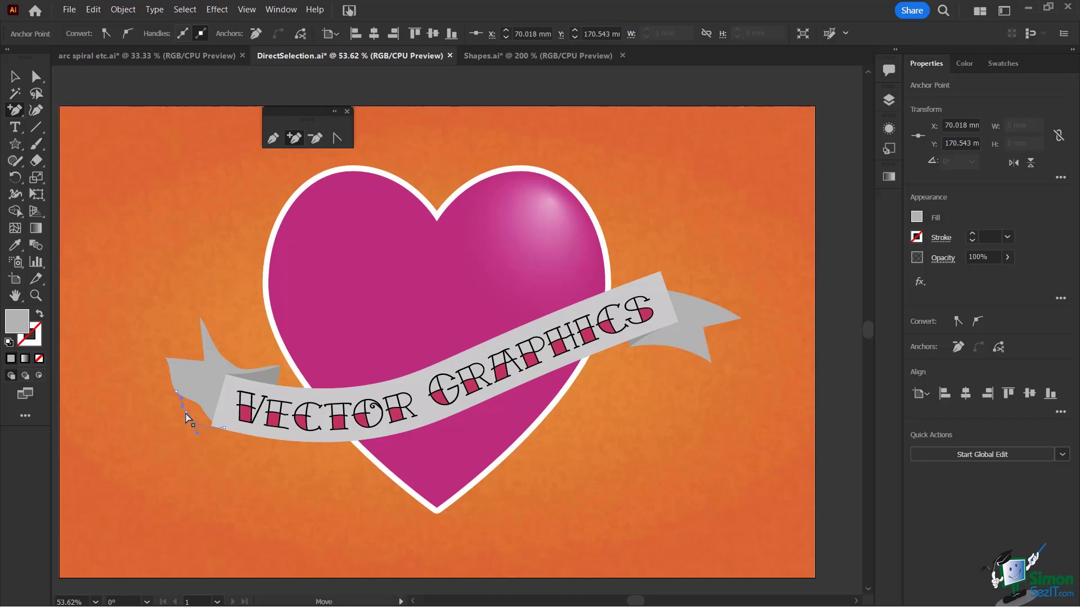
click(183, 426)
drag(182, 413, 170, 393)
click(177, 395)
ctrl+click(173, 399)
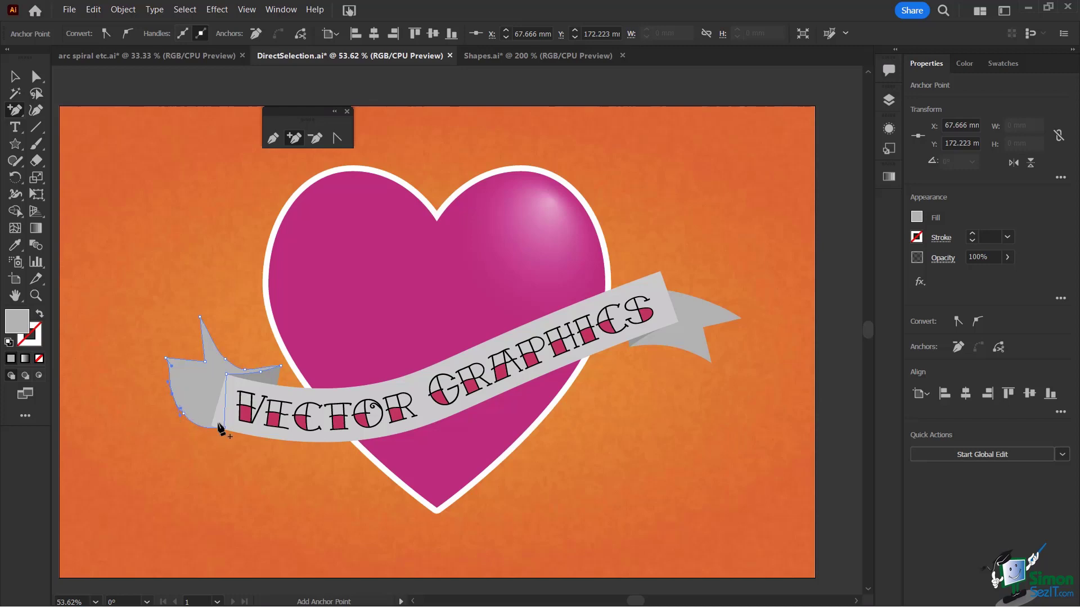
- Add an anchor on the tail's top edge and pull it down into a notch
click(185, 360)
key(ctrl)
drag(185, 360, 185, 373)
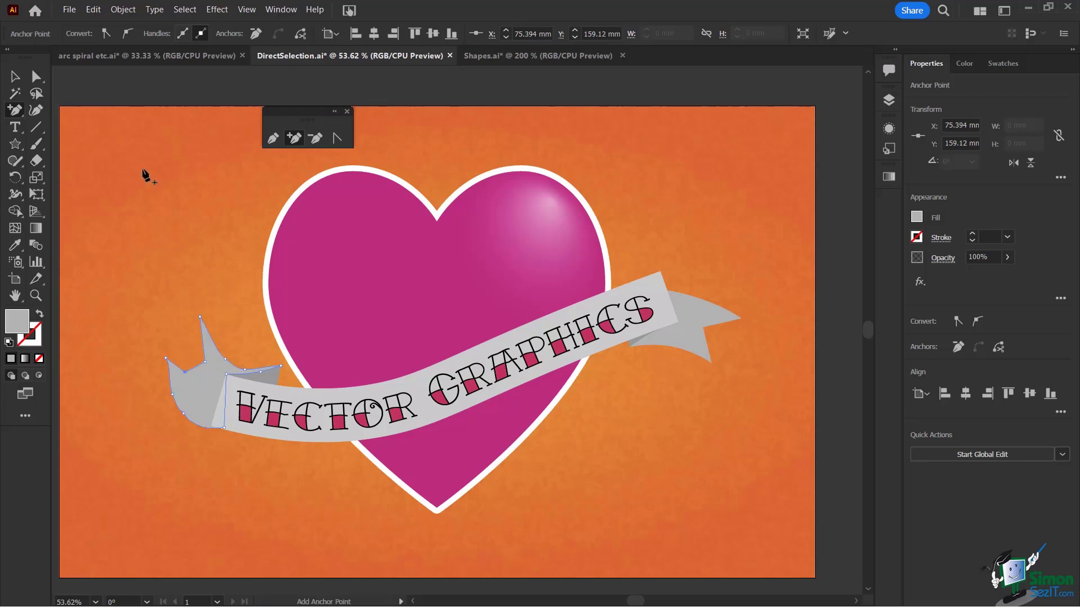
- Convert both notch anchors to smooth points, then deselect the artwork
click(126, 34)
ctrl+click(206, 367)
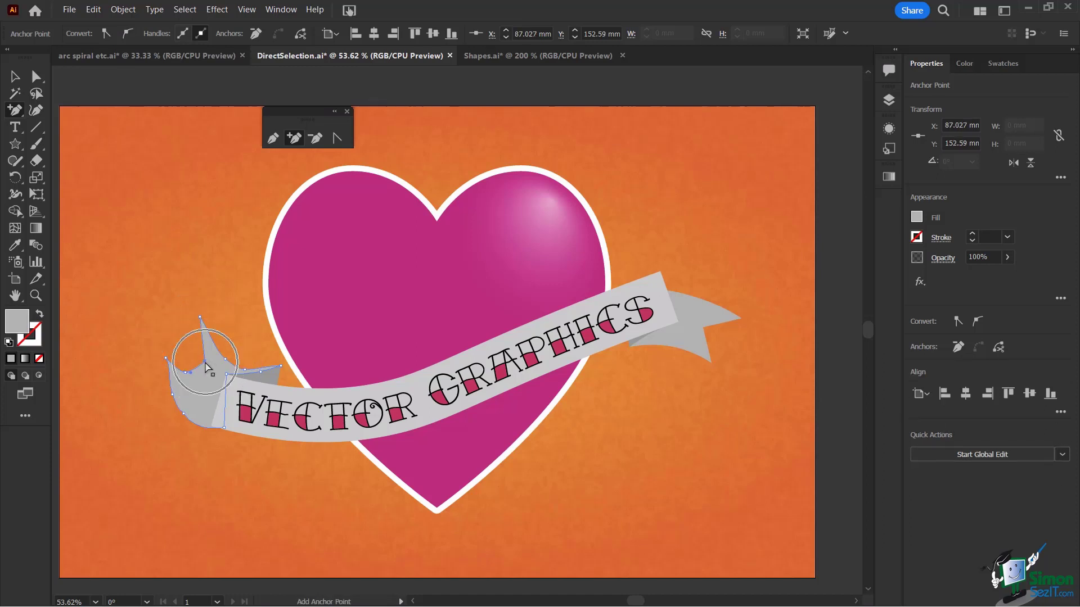
click(127, 34)
key(v)
click(158, 237)
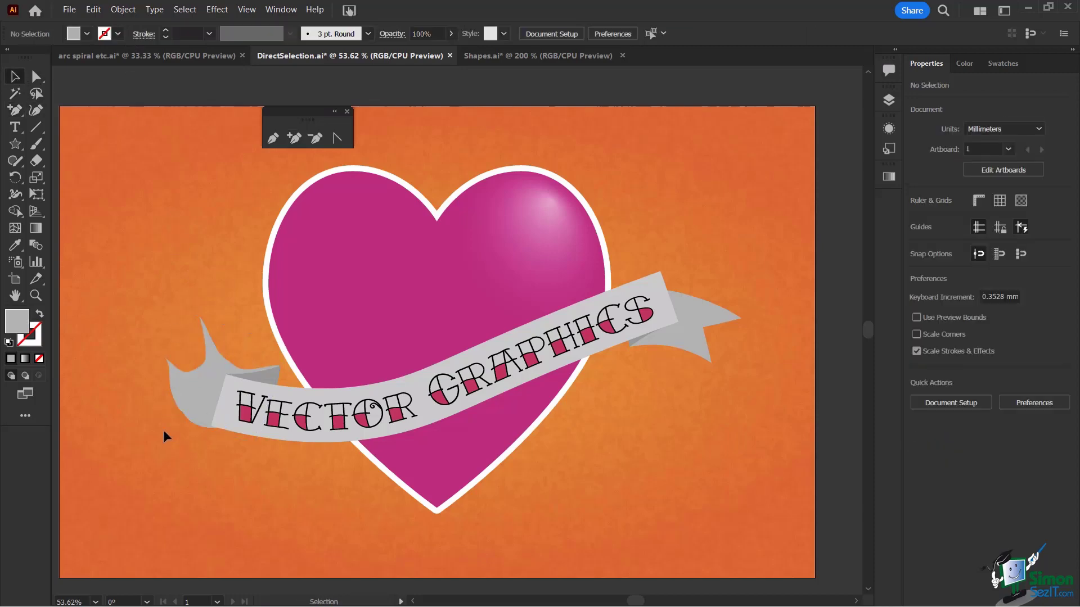